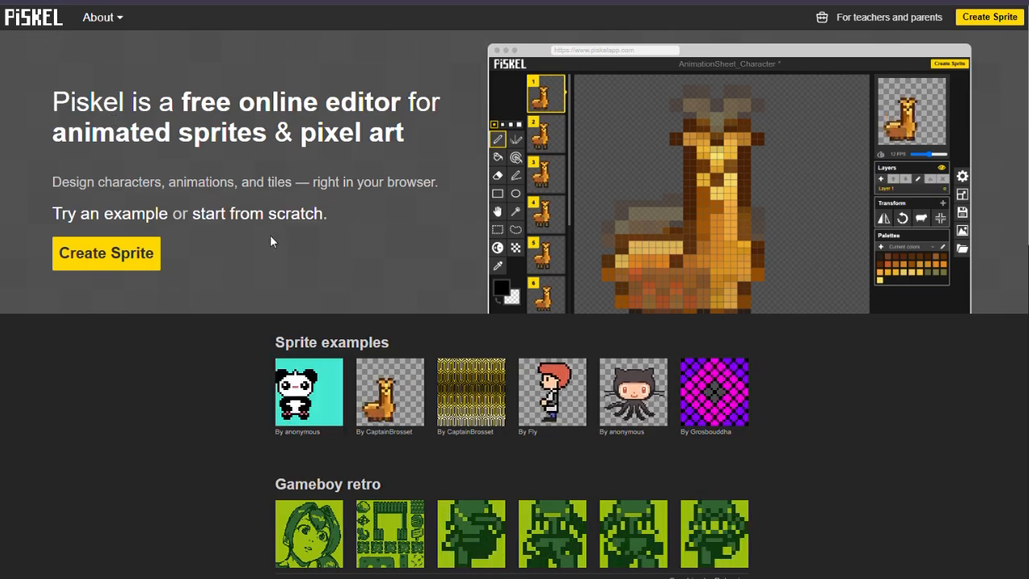
Create a new sprite and look at the primary colour picker, leaving the colour black.
left_click(107, 260)
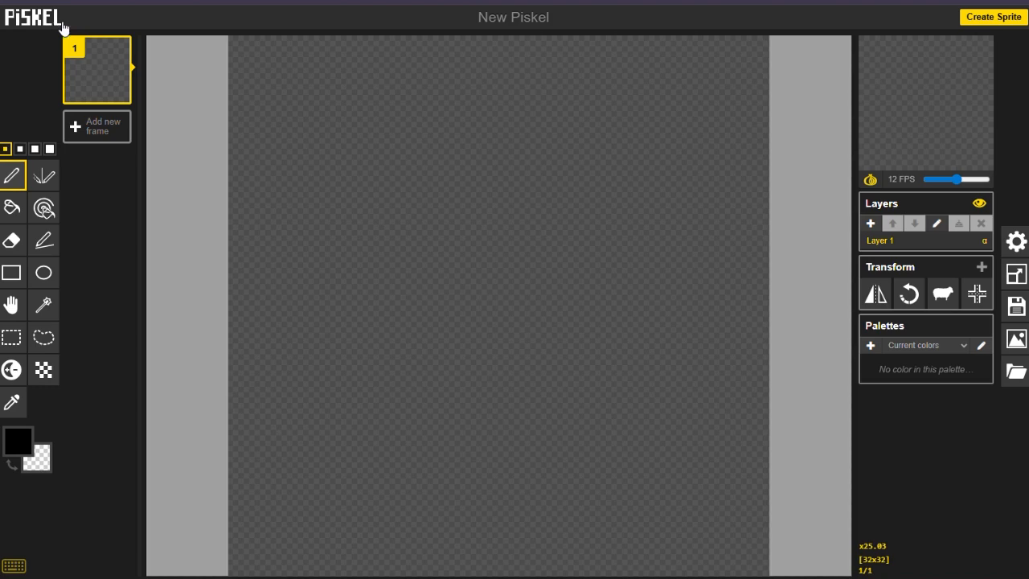
left_click(18, 441)
mouse_move(148, 324)
left_mouse_down()
mouse_move(150, 366)
mouse_move(145, 304)
left_mouse_up()
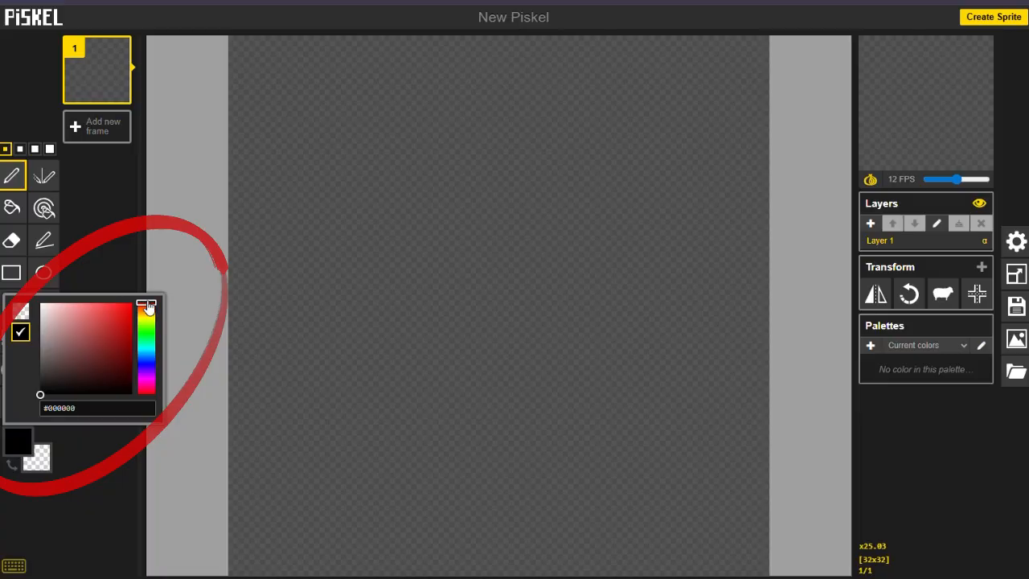
left_click(72, 465)
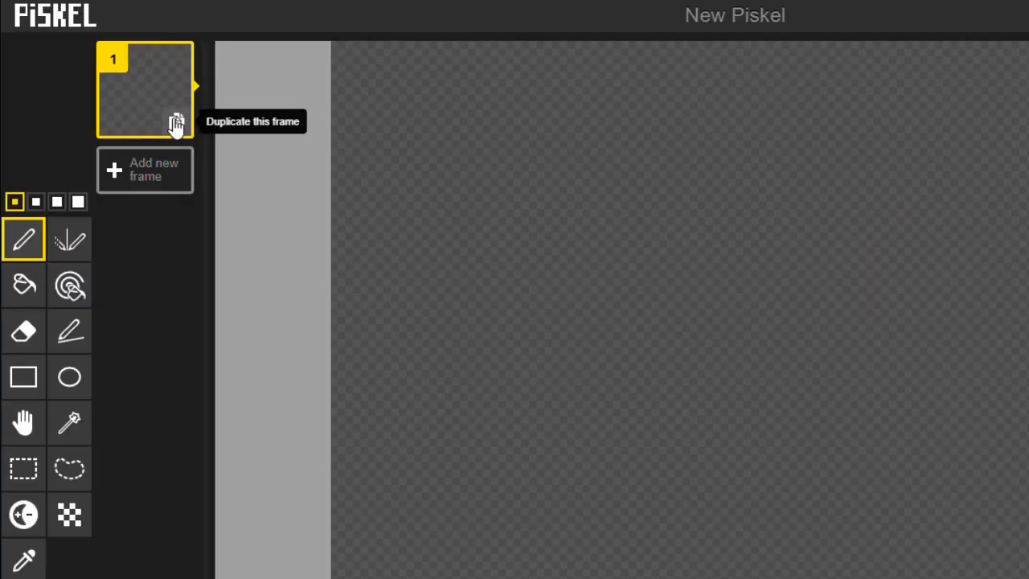
Try adding three blank frames and duplicating the last one.
left_click(133, 169)
left_click(137, 277)
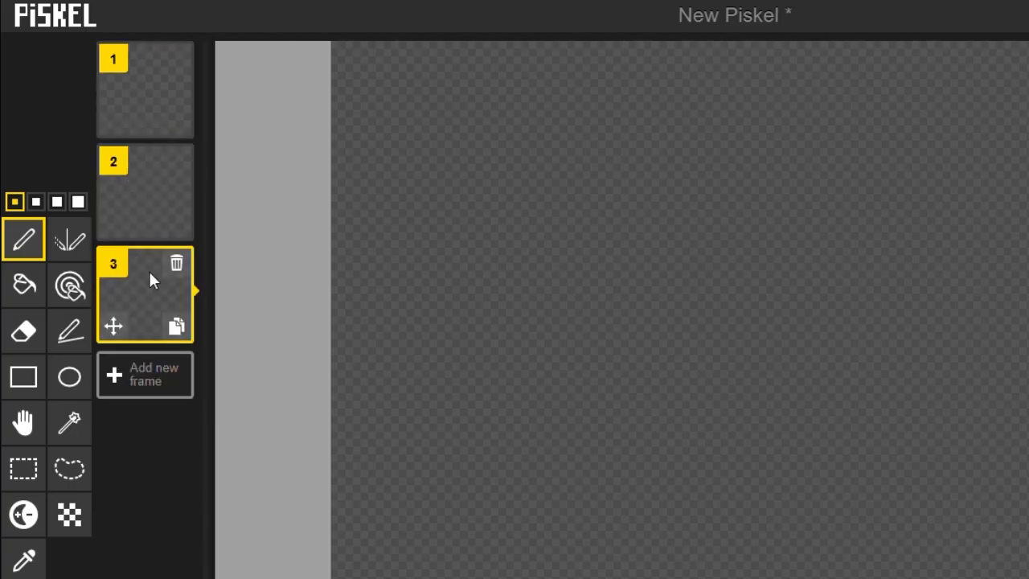
left_click(142, 385)
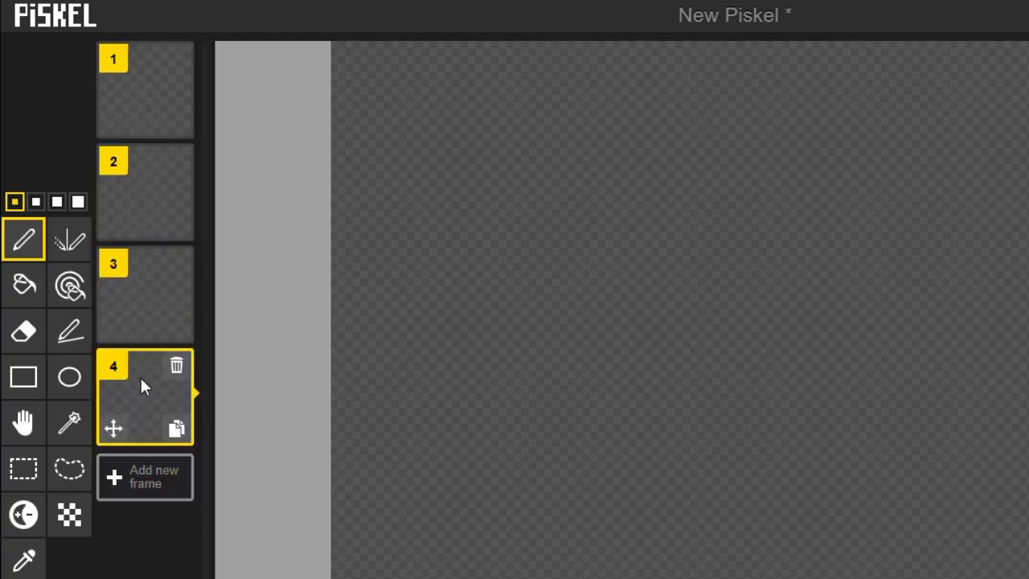
left_click(176, 428)
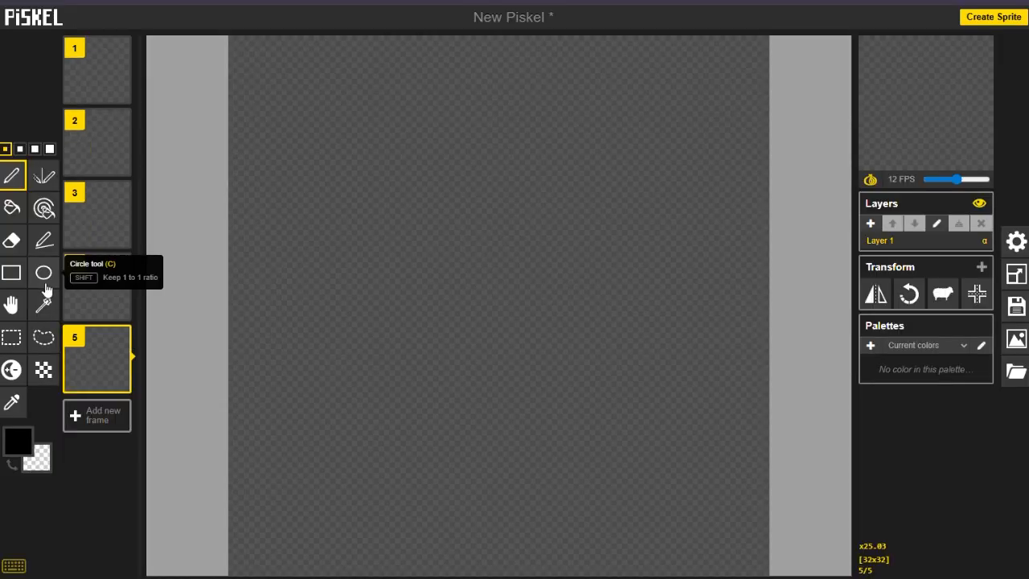
Undo all the added frames back to a single empty frame.
key("ctrl+z")
key("ctrl+z")
key("ctrl+z")
key("ctrl+z")
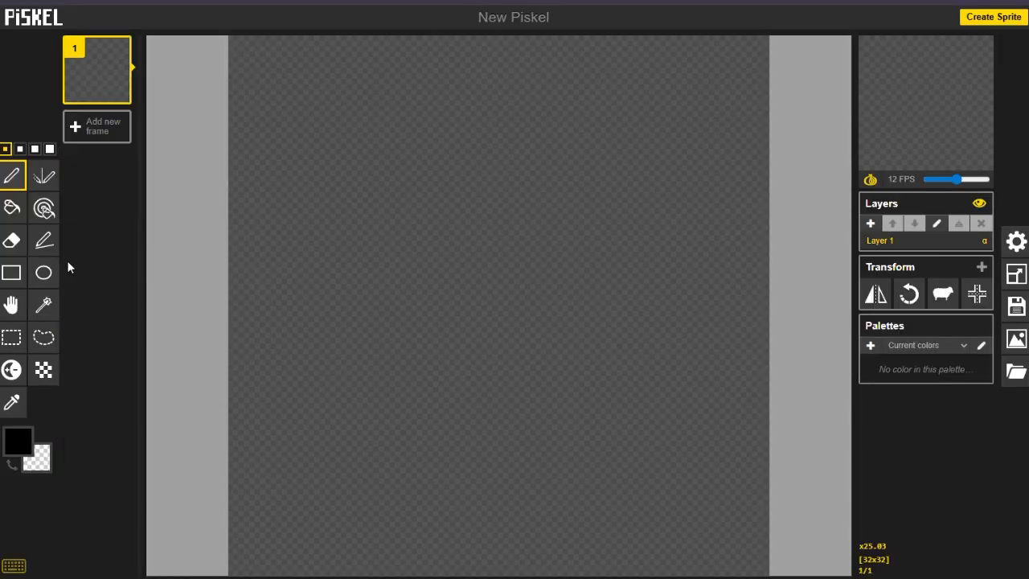
Try a black ellipse outline about 16 by 18 pixels, undo it, and try a freehand pen stroke on the canvas.
mouse_move(933, 94)
left_click(13, 273)
left_click(44, 273)
left_click_drag(373, 129, 627, 418)
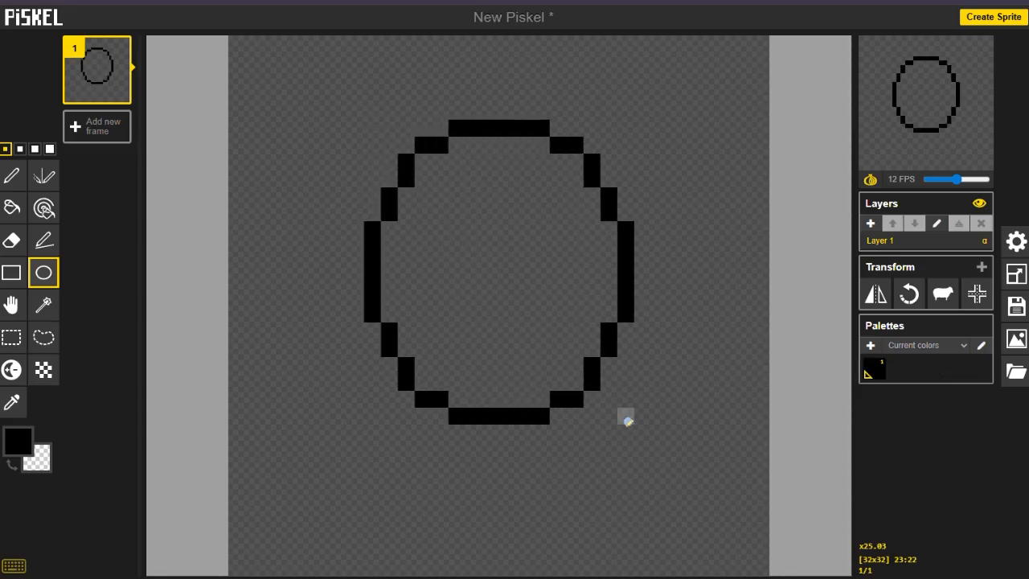
key("ctrl+z")
left_click(11, 176)
mouse_move(340, 177)
left_mouse_down()
mouse_move(352, 274)
mouse_move(380, 377)
mouse_move(411, 406)
mouse_move(464, 418)
mouse_move(529, 407)
mouse_move(610, 334)
mouse_move(630, 254)
mouse_move(612, 187)
mouse_move(532, 127)
mouse_move(354, 146)
left_mouse_up()
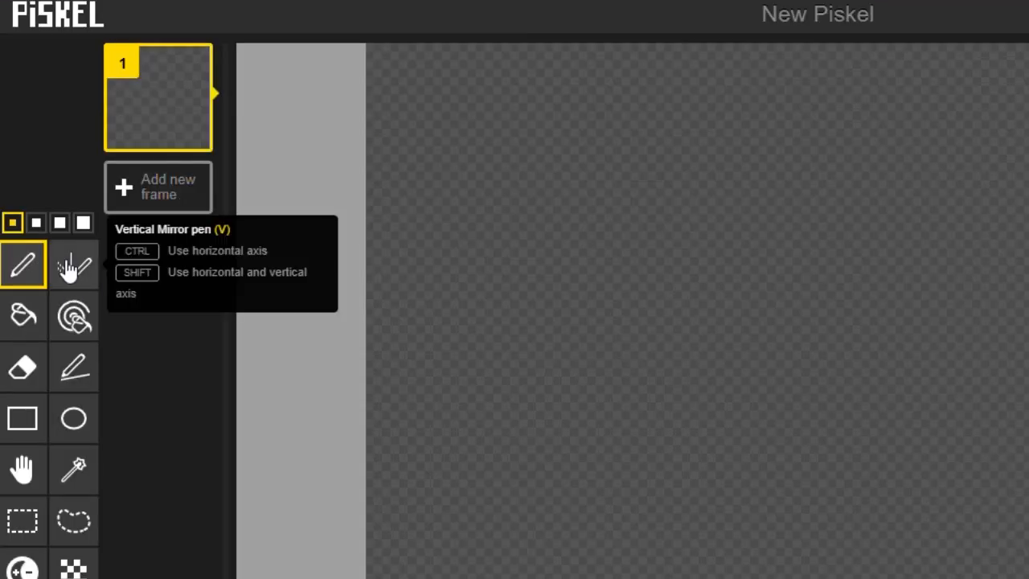
Try the Vertical Mirror pen by sketching a symmetrical black face with a jawline, eyebrows and square eyes.
left_click(44, 175)
mouse_move(355, 196)
left_mouse_down()
mouse_move(349, 357)
mouse_move(360, 399)
mouse_move(383, 423)
mouse_move(488, 448)
left_mouse_up()
left_click_drag(474, 247, 388, 246)
mouse_move(421, 279)
left_mouse_down()
mouse_move(436, 282)
mouse_move(432, 291)
left_mouse_up()
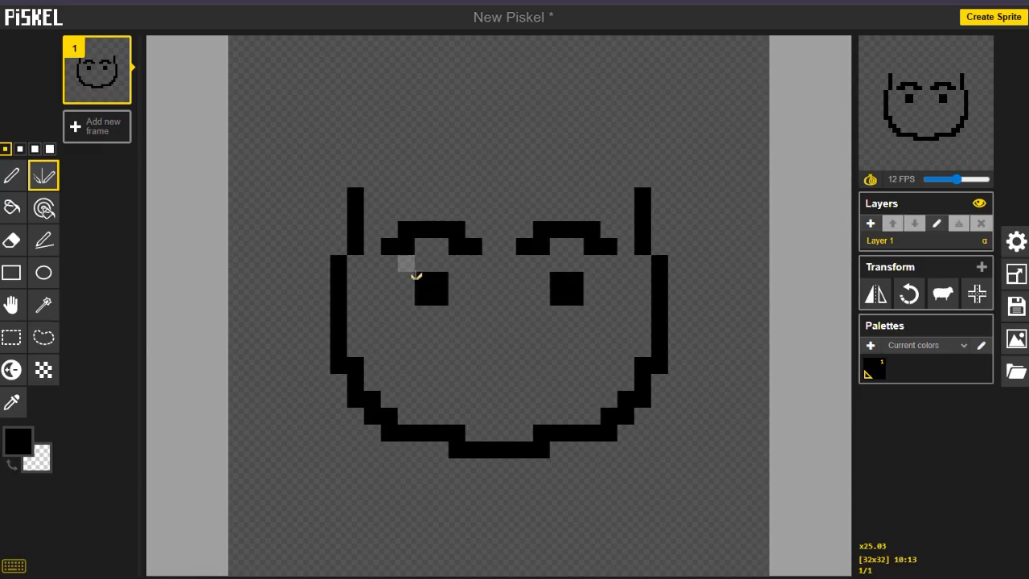
Undo all the mirrored face strokes to clear the canvas.
key("ctrl+z")
key("ctrl+z")
key("ctrl+z")
key("ctrl+z")
key("ctrl+z")
key("ctrl+z")
key("ctrl+z")
key("ctrl+z")
key("ctrl+z")
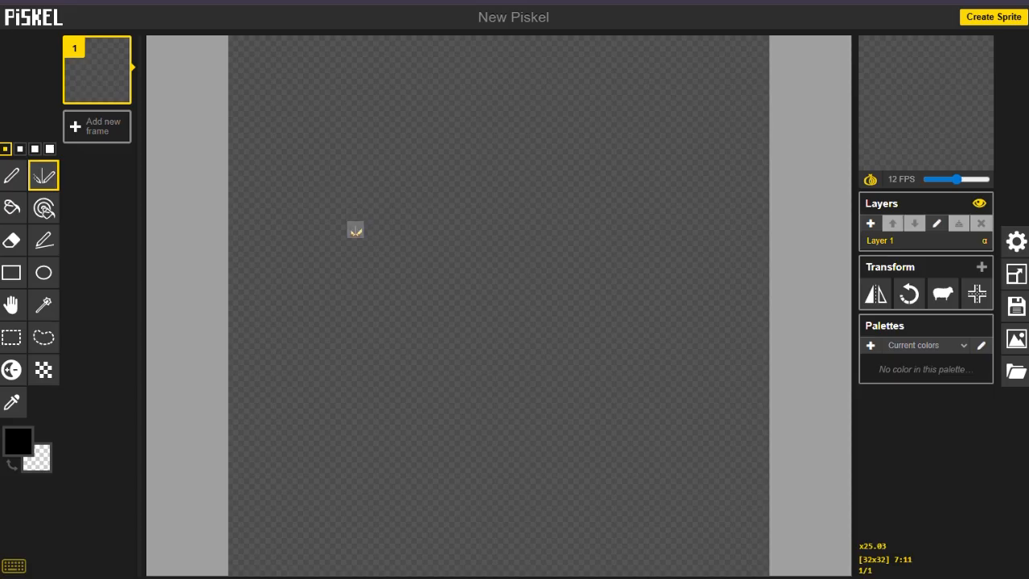
Draw a symmetrical black head outline with ears, about 26 pixels wide and 24 tall, using the Vertical Mirror pen.
mouse_move(346, 224)
left_mouse_down()
mouse_move(343, 285)
mouse_move(372, 450)
mouse_move(421, 500)
mouse_move(492, 527)
left_mouse_up()
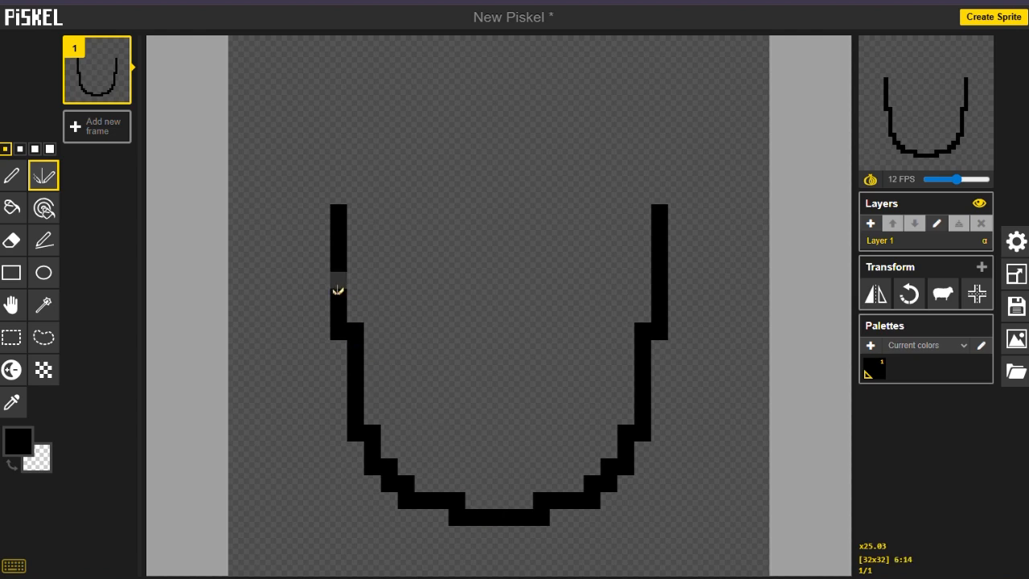
mouse_move(335, 275)
left_mouse_down()
mouse_move(306, 286)
mouse_move(298, 349)
mouse_move(317, 391)
mouse_move(340, 395)
left_mouse_up()
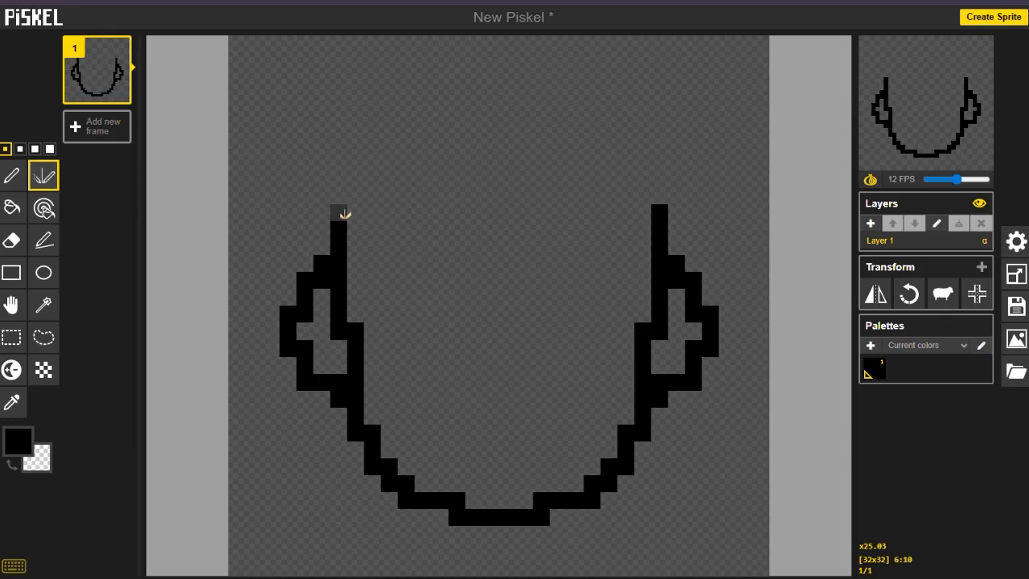
mouse_move(344, 211)
left_mouse_down()
mouse_move(419, 149)
mouse_move(498, 135)
left_mouse_up()
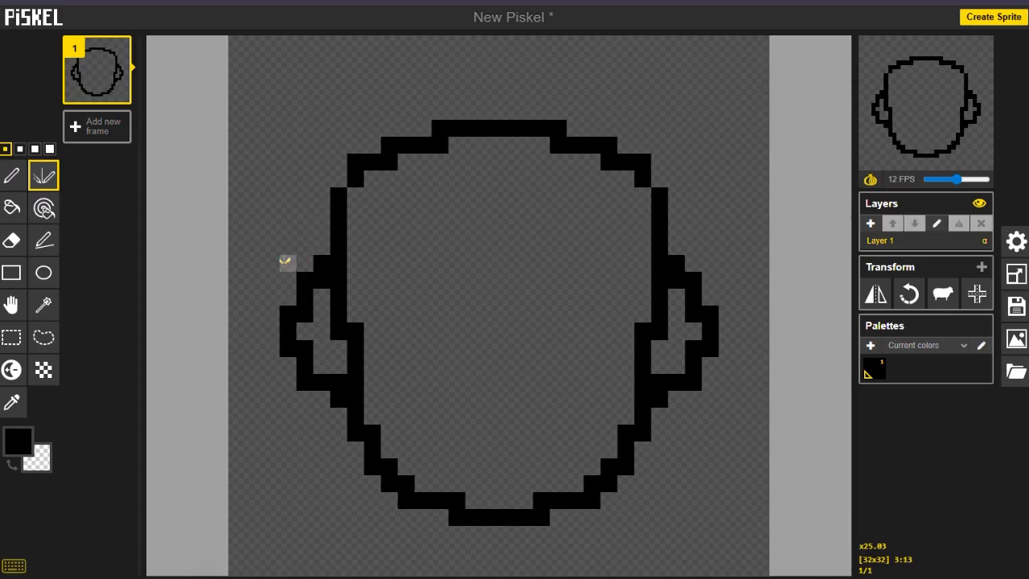
Fill the face and both ears with light green #96cb66 using the Paint bucket.
left_click(19, 445)
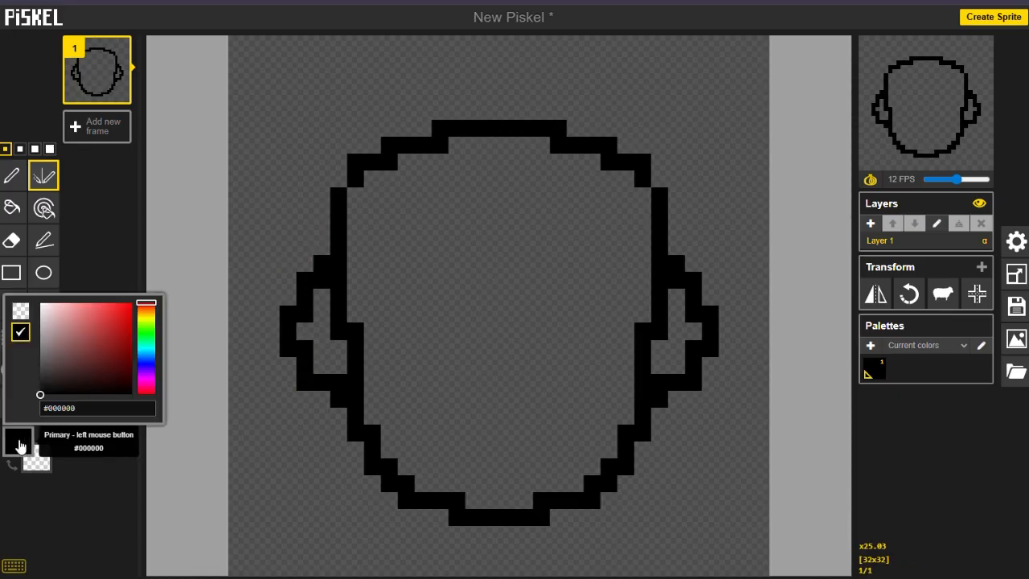
left_click_drag(149, 311, 156, 336)
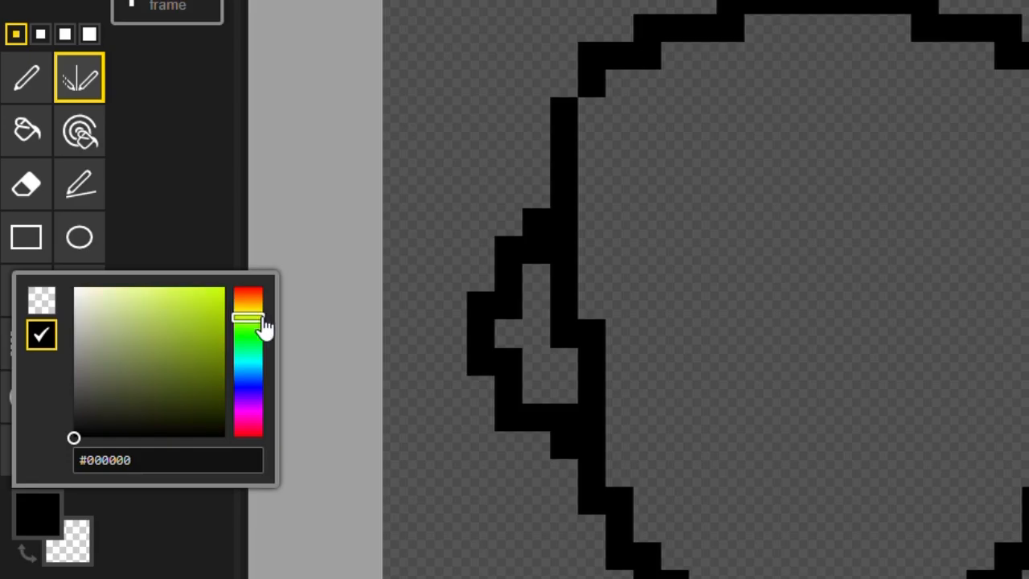
mouse_move(263, 344)
left_mouse_down()
mouse_move(256, 320)
mouse_move(256, 336)
left_mouse_up()
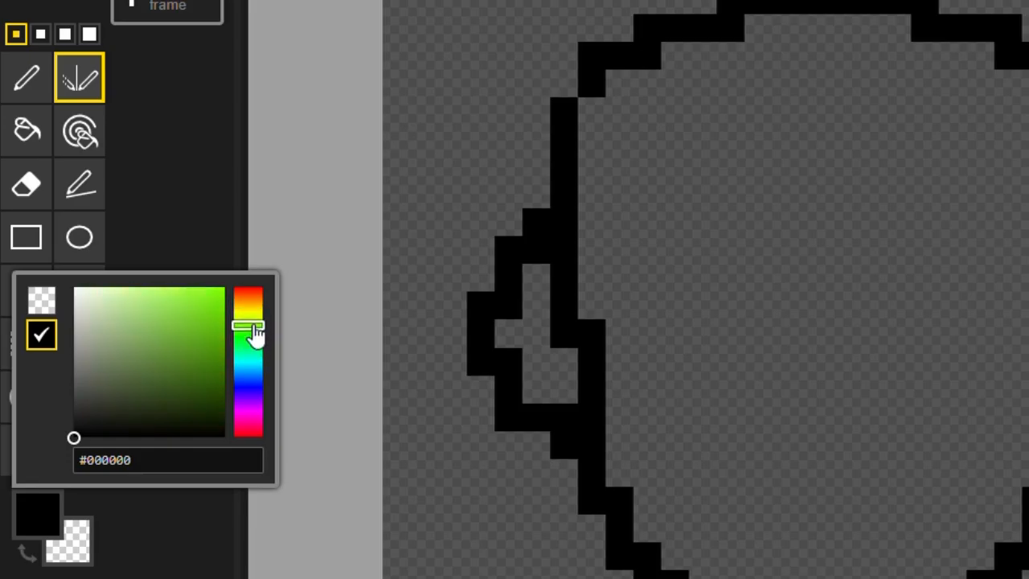
mouse_move(172, 341)
left_mouse_down()
mouse_move(150, 309)
mouse_move(161, 329)
left_mouse_up()
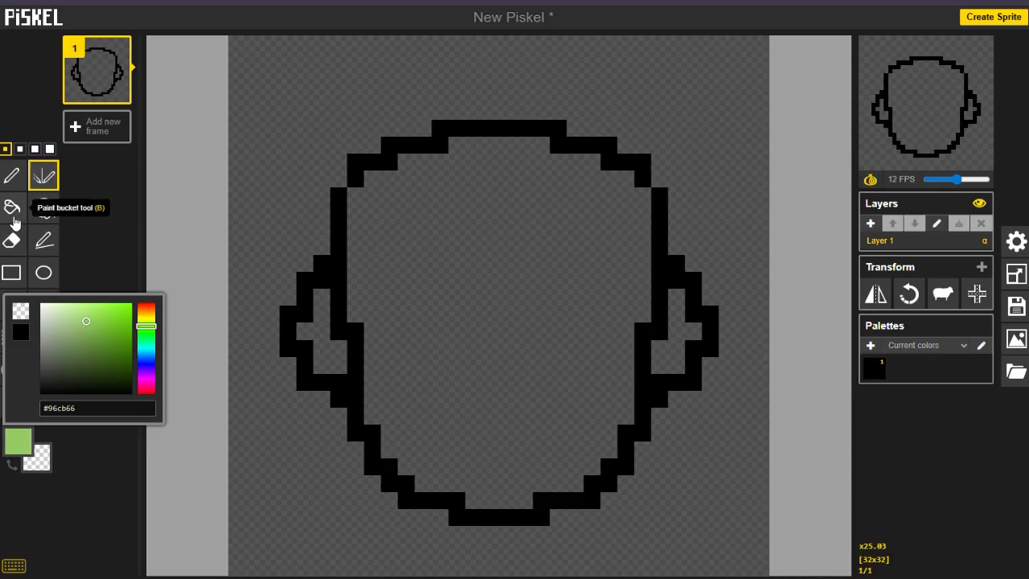
left_click(25, 143)
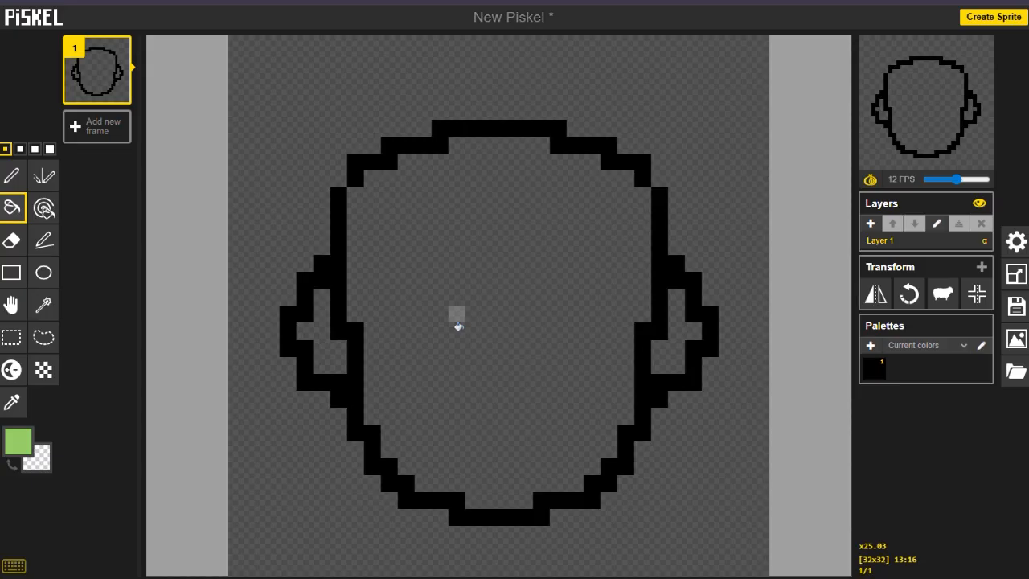
left_click(458, 325)
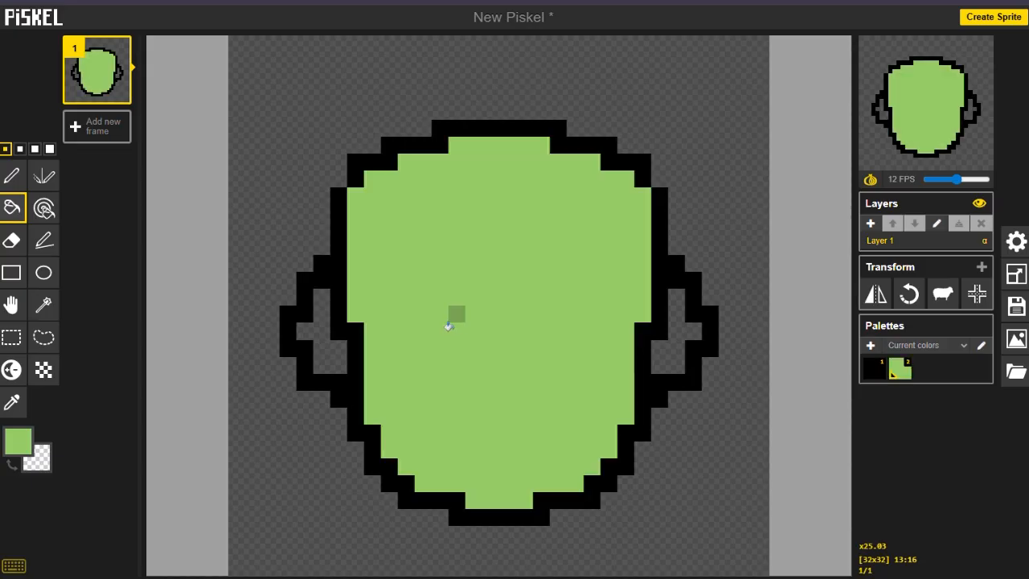
left_click(336, 360)
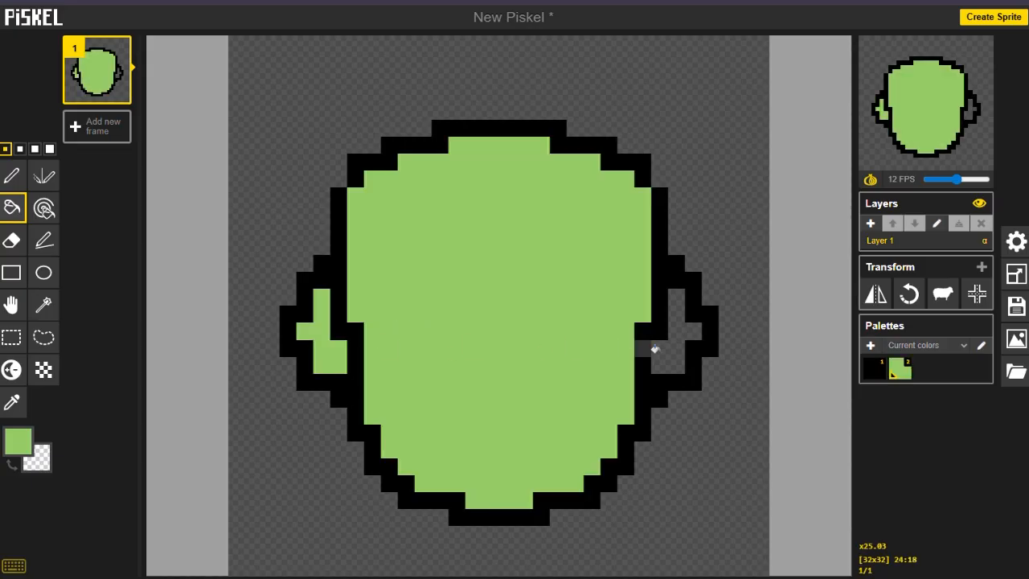
left_click(674, 354)
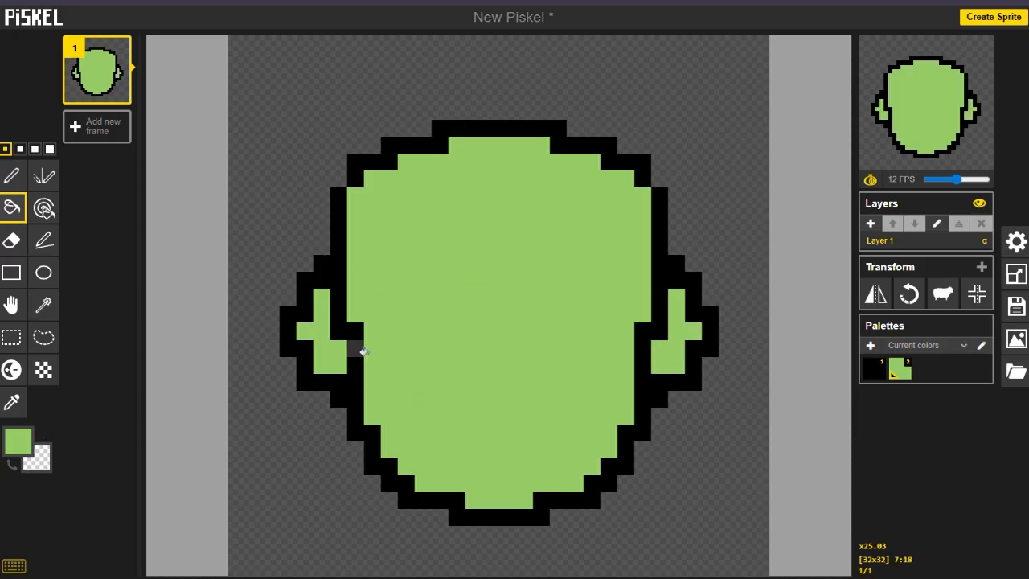
Recolour the entire black head and ear outline dark green #2c3b1e.
left_click(38, 422)
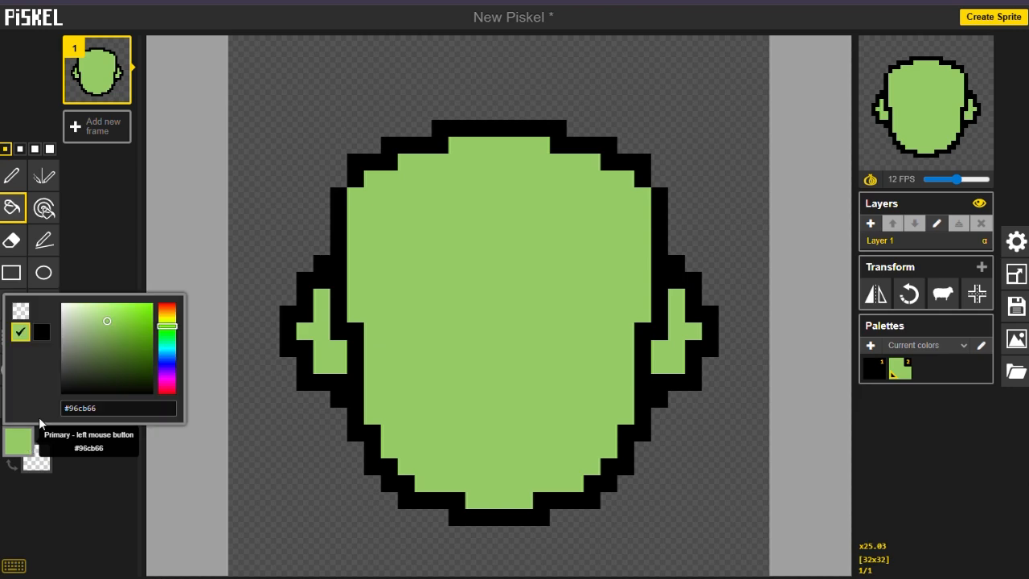
mouse_move(108, 329)
left_mouse_down()
mouse_move(134, 349)
mouse_move(124, 380)
left_mouse_up()
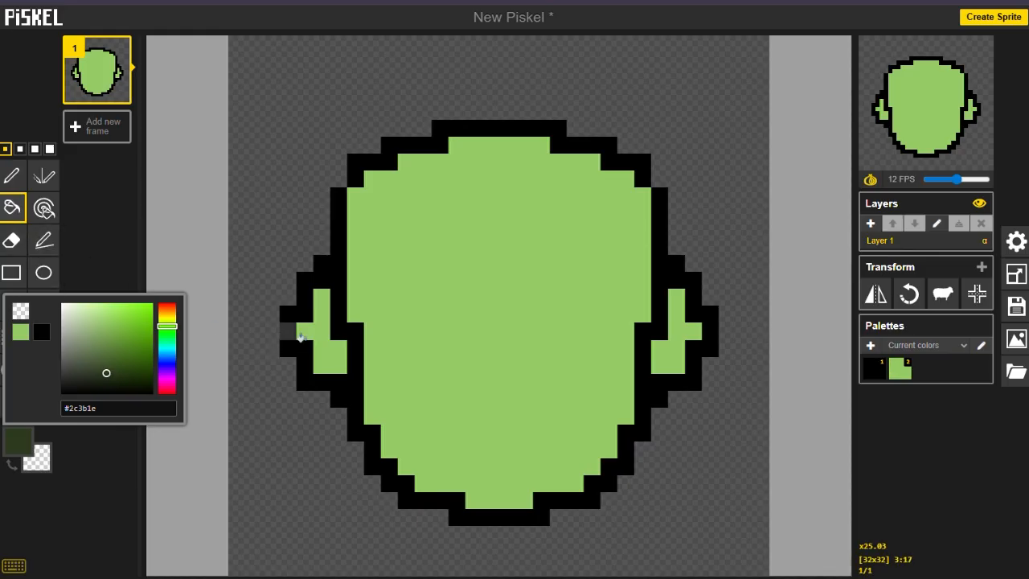
left_click(331, 279)
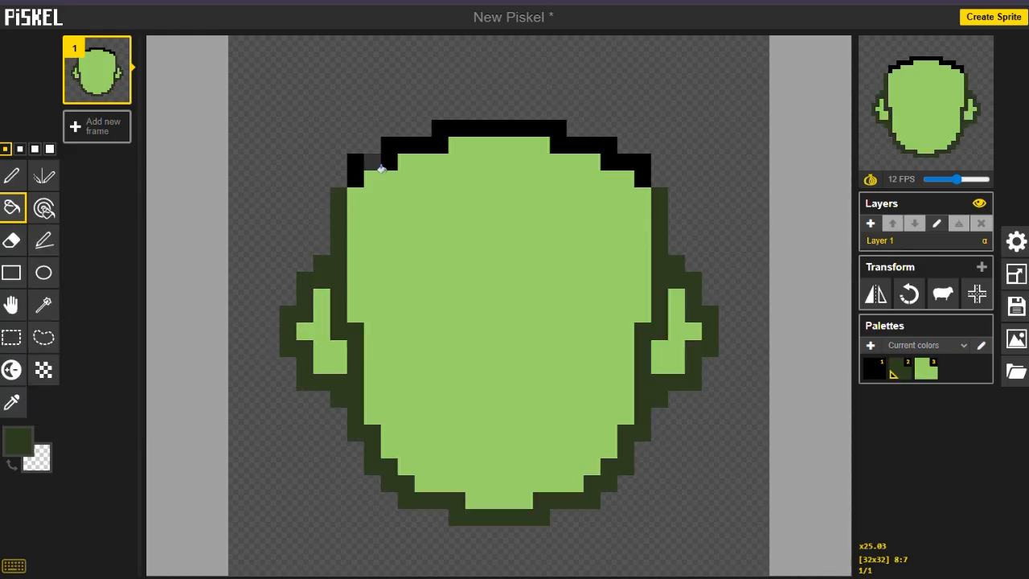
left_click(371, 165)
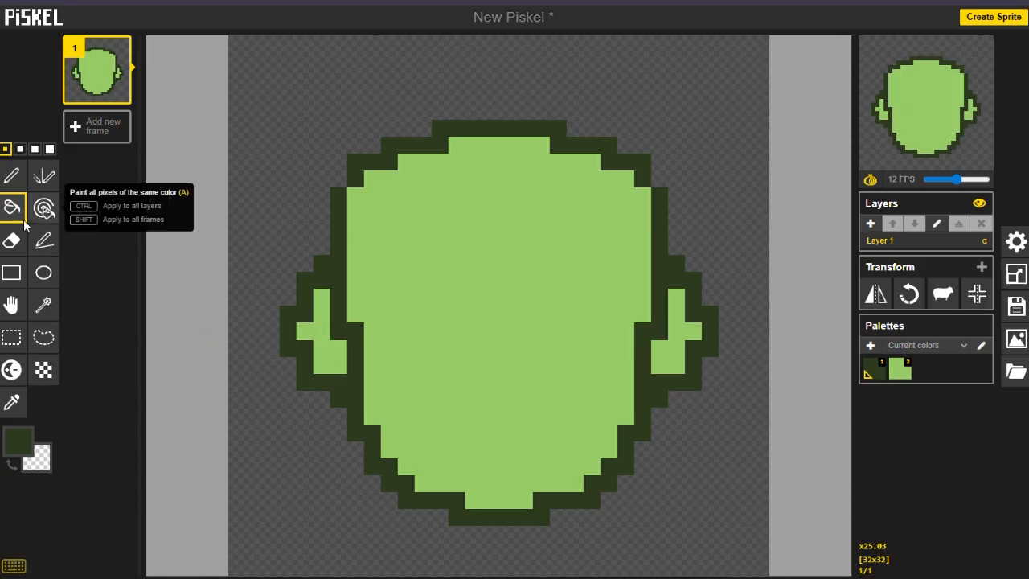
Draw two mirrored dark green eyes about 4 by 7 pixels, leaving light green gaps inside, with the Vertical Mirror pen.
left_click(44, 177)
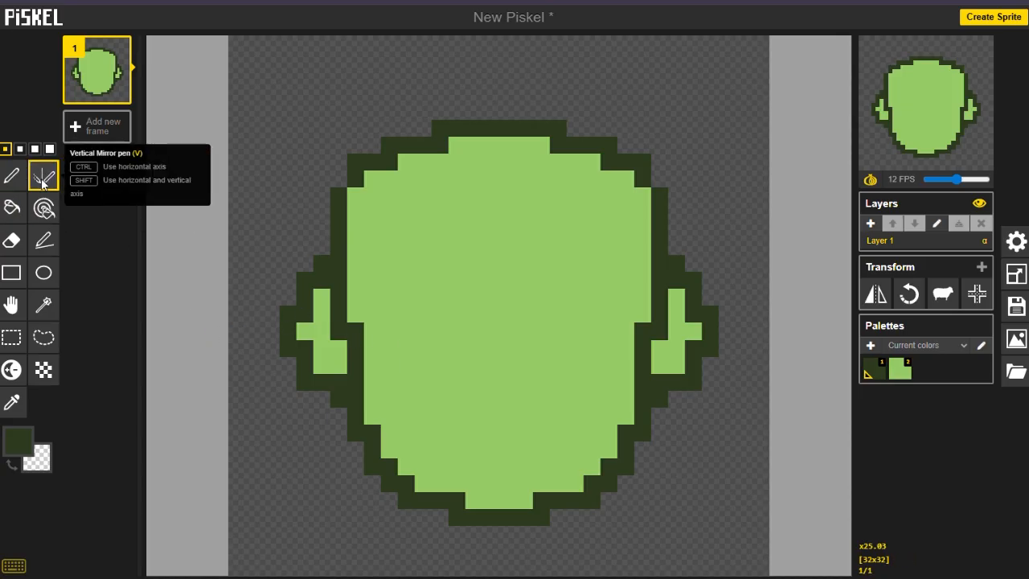
scroll(458, 296, "up", 2)
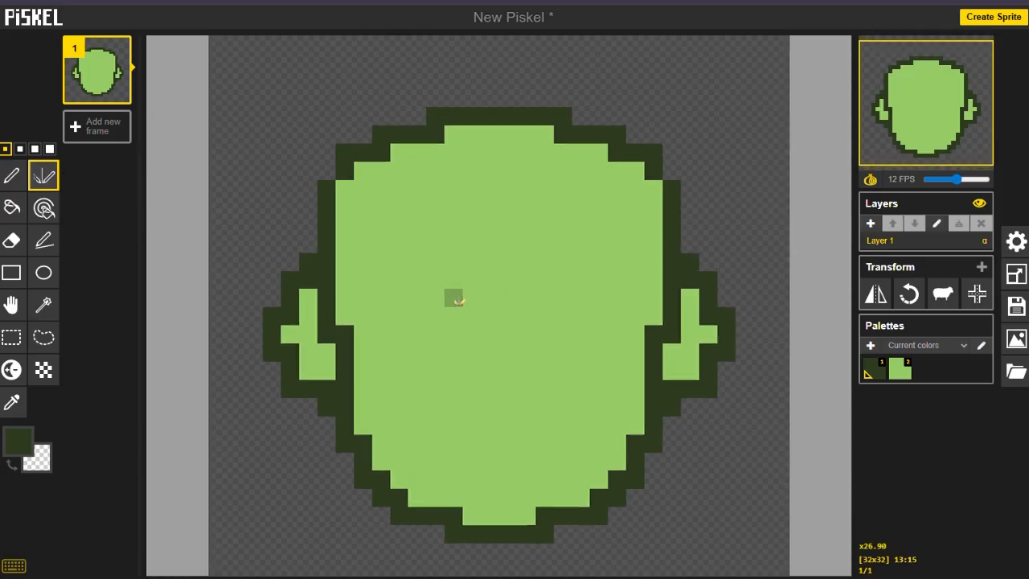
scroll(457, 301, "up", 2)
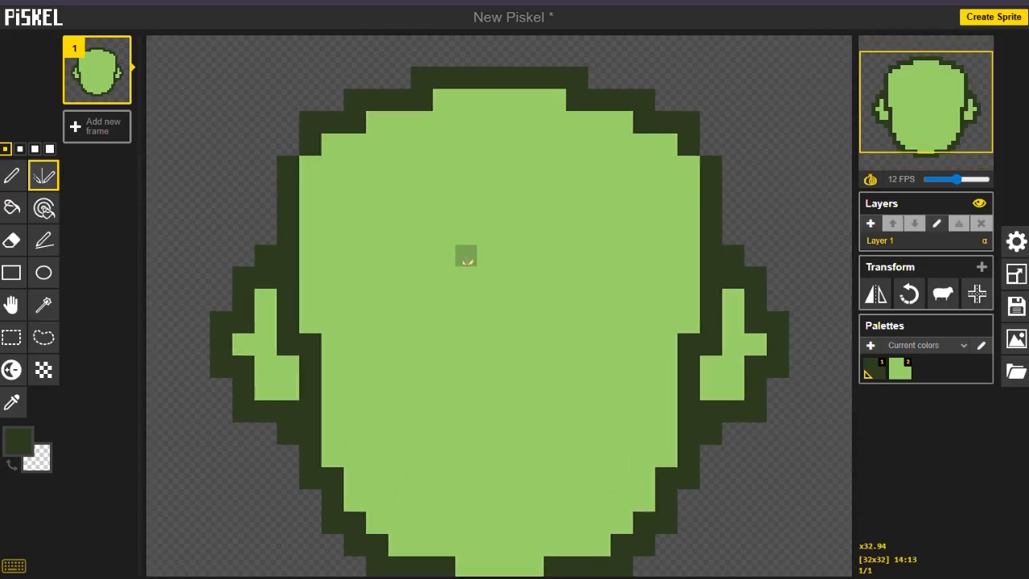
mouse_move(455, 262)
left_mouse_down()
mouse_move(397, 280)
mouse_move(387, 325)
mouse_move(395, 395)
mouse_move(447, 396)
mouse_move(448, 286)
mouse_move(432, 308)
mouse_move(432, 344)
left_mouse_up()
left_click(425, 368)
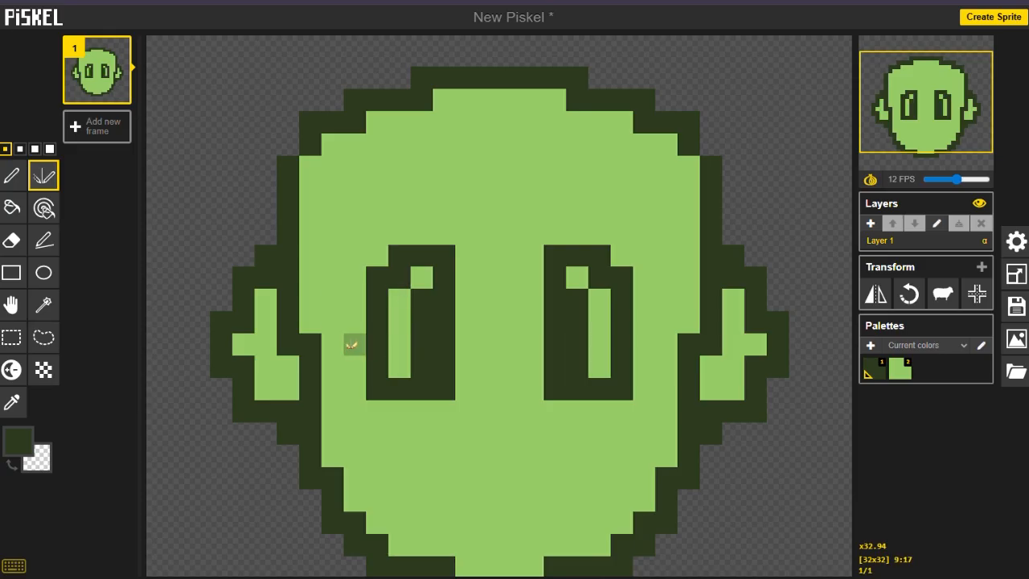
Draw a solid dark green mouth about 4 by 2 pixels and a joined, mirrored eyebrow line above the eyes.
left_click_drag(533, 456, 480, 475)
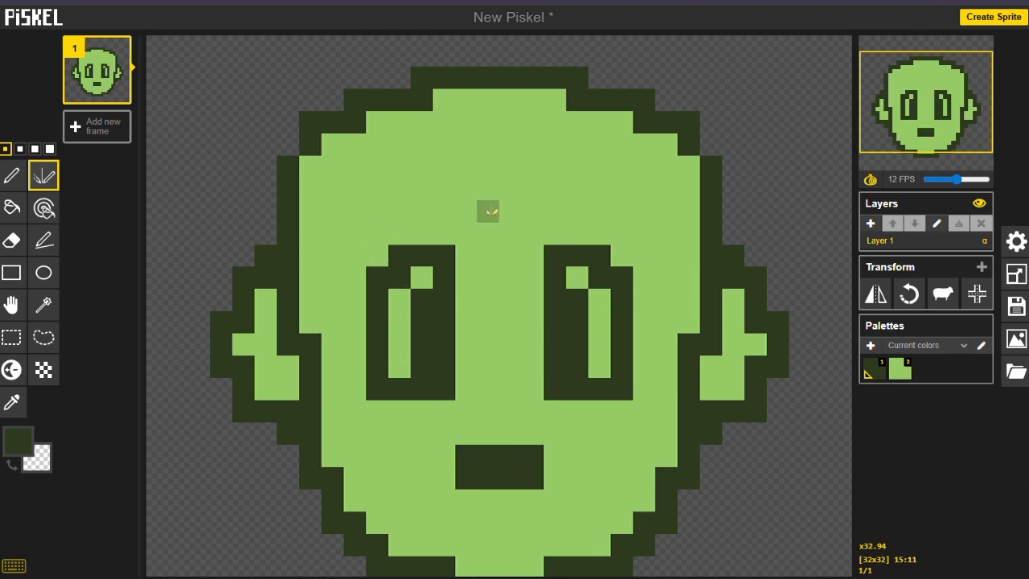
left_click(492, 211)
mouse_move(480, 211)
left_mouse_down()
mouse_move(420, 190)
mouse_move(397, 200)
left_mouse_up()
scroll(398, 200, "down", 1)
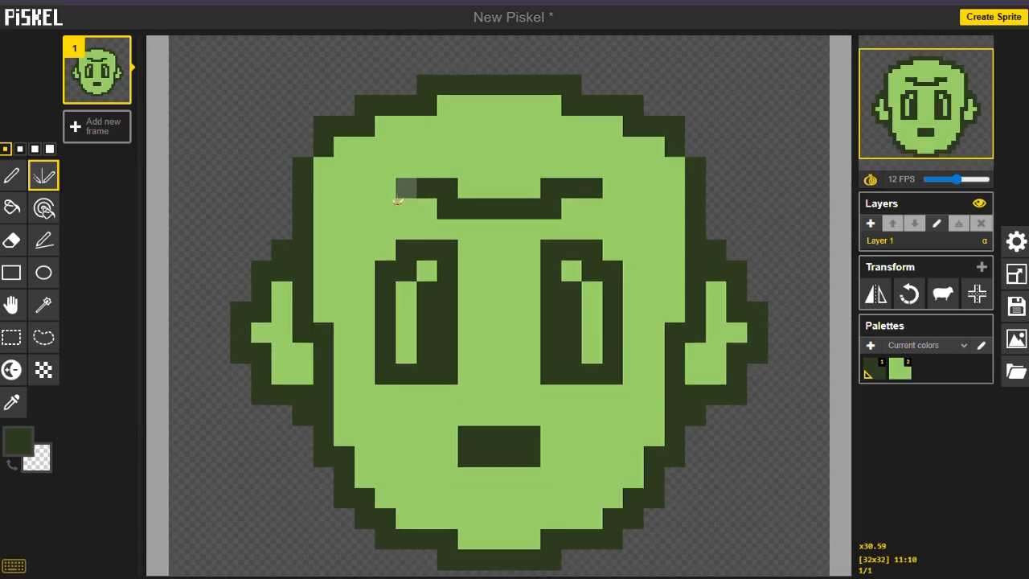
scroll(397, 200, "up", 1)
scroll(397, 200, "down", 1)
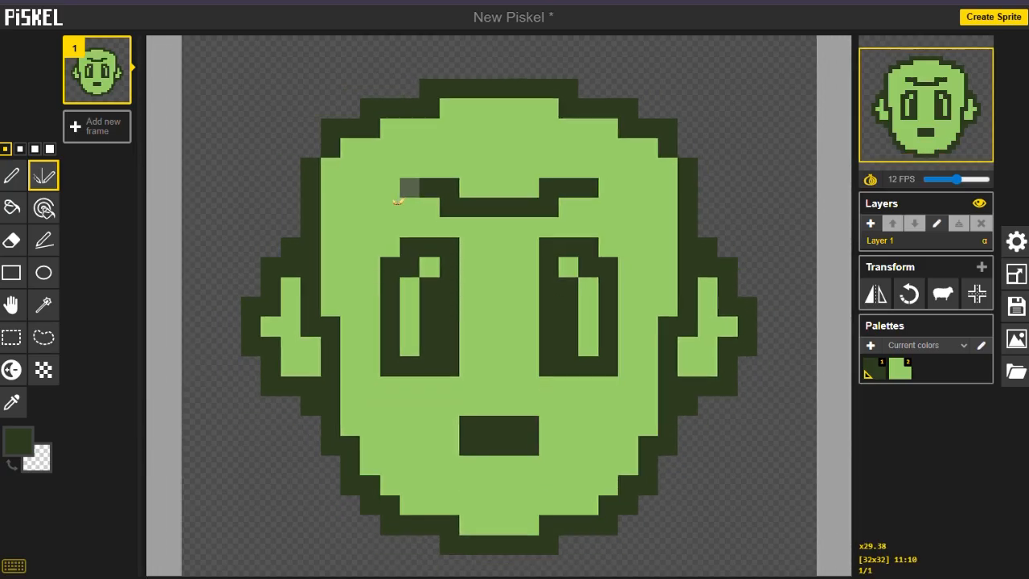
Draw a mirrored dark purple hair outline across the forehead, down to the ears and over the head with the Vertical Mirror pen.
left_click(18, 441)
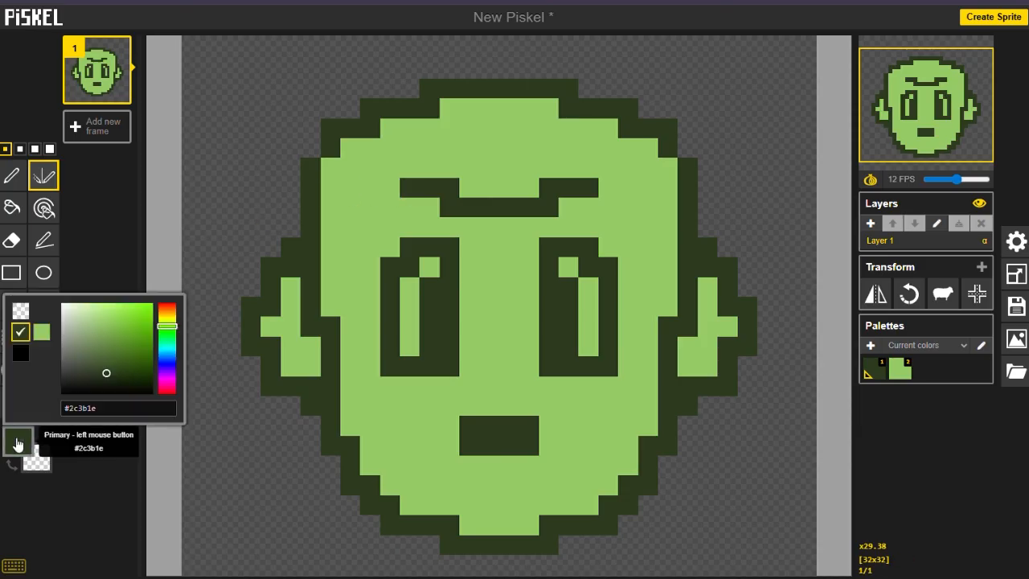
left_click(168, 353)
left_click_drag(169, 355, 173, 374)
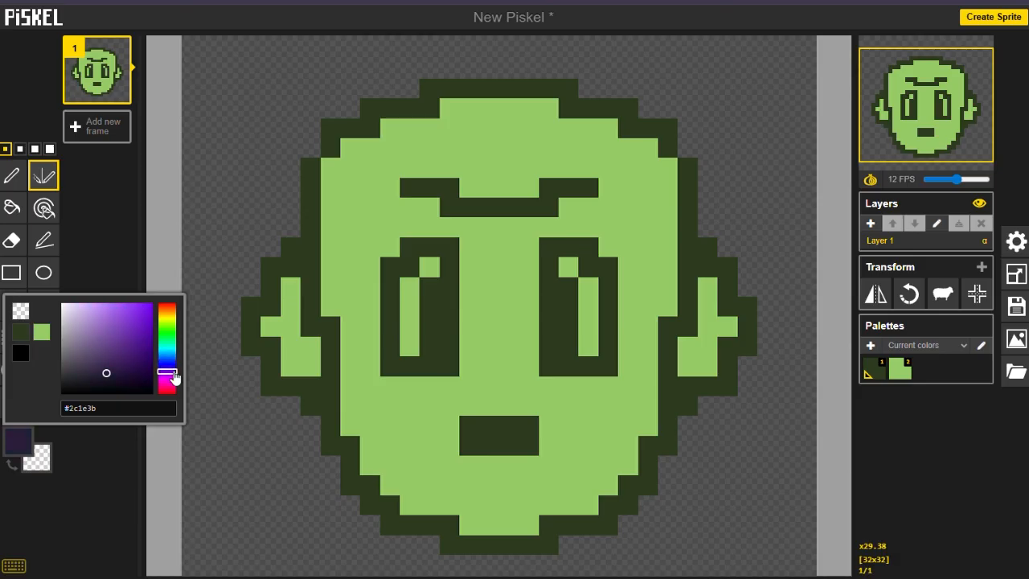
left_click_drag(128, 364, 106, 367)
left_click(36, 180)
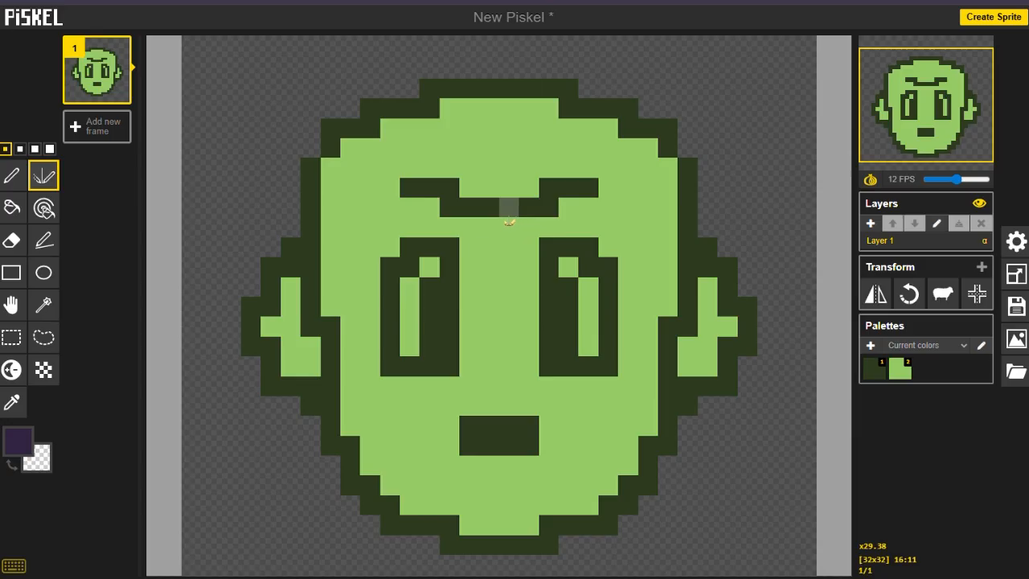
mouse_move(509, 219)
left_mouse_down()
mouse_move(455, 212)
mouse_move(430, 192)
mouse_move(393, 197)
mouse_move(368, 168)
mouse_move(312, 170)
mouse_move(324, 198)
mouse_move(319, 296)
mouse_move(249, 194)
mouse_move(259, 165)
left_mouse_up()
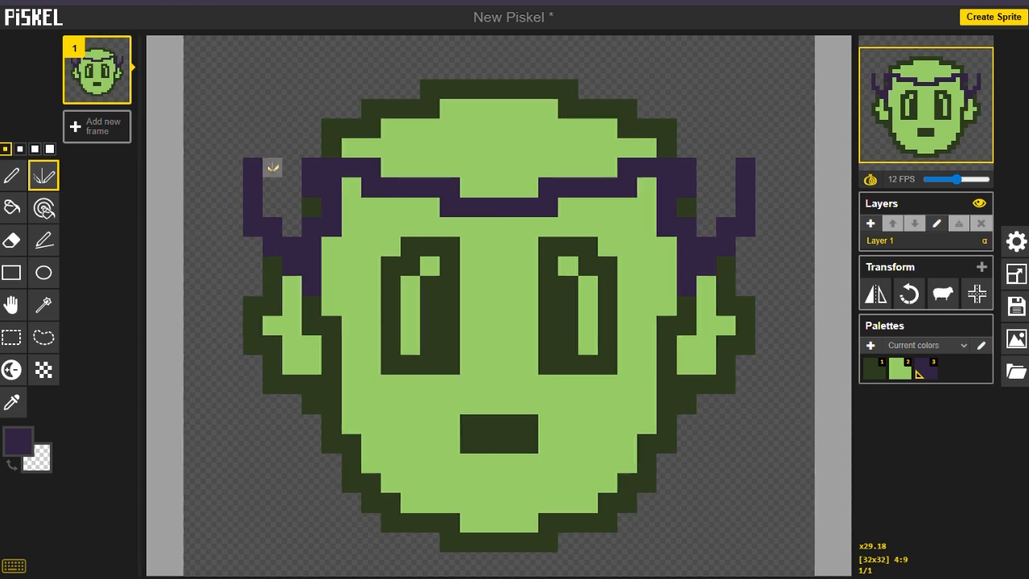
scroll(277, 167, "down", 2)
scroll(316, 175, "down", 2)
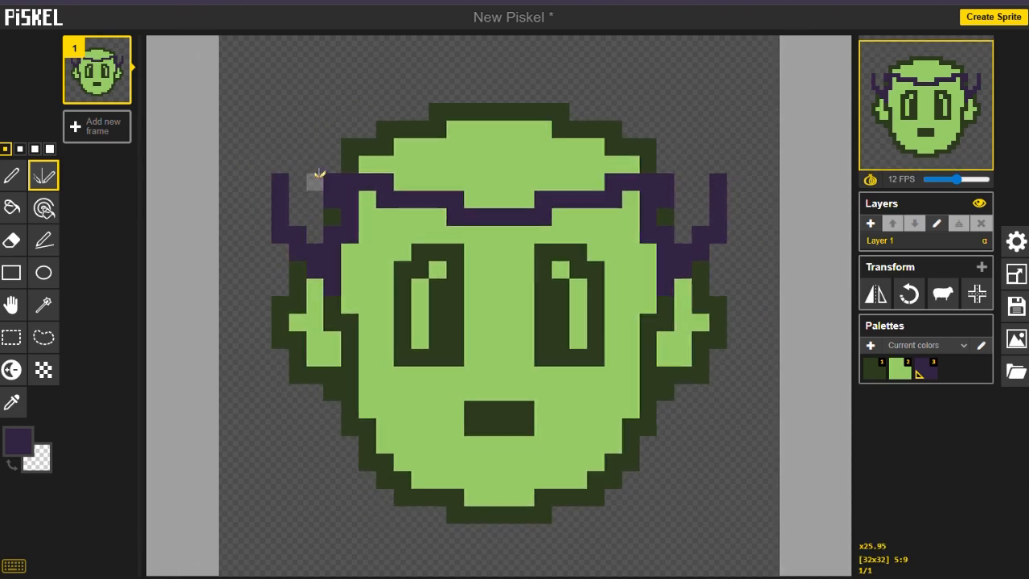
mouse_move(299, 198)
left_mouse_down()
mouse_move(294, 146)
mouse_move(309, 118)
left_mouse_up()
mouse_move(356, 97)
left_mouse_down()
mouse_move(466, 63)
mouse_move(508, 71)
left_mouse_up()
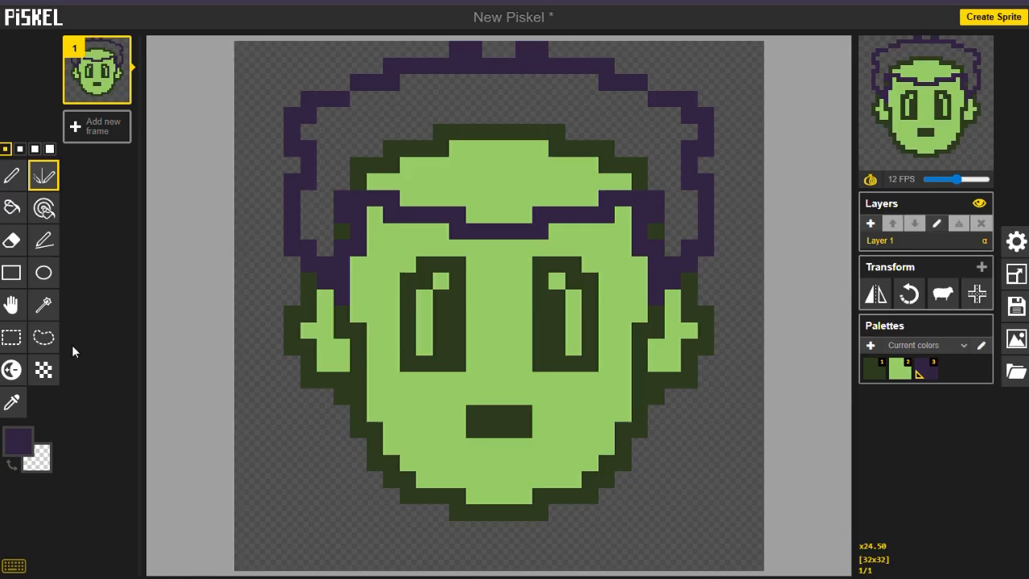
Fill the hair with light purple #a67cd5, covering the old head outline, forehead and stray dark green pixels, but keep the dark purple outline.
left_click(24, 446)
left_click(101, 319)
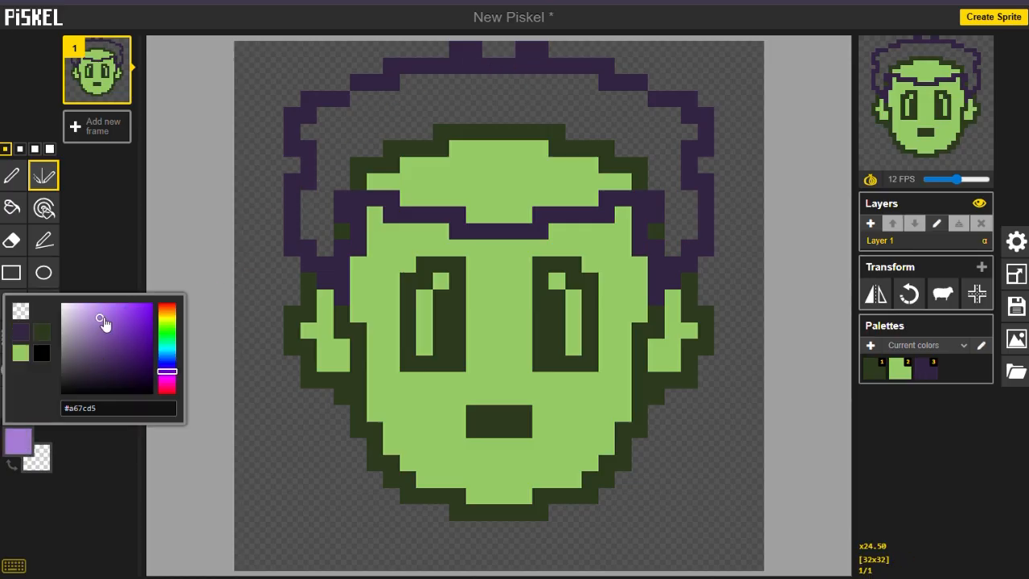
left_click(12, 207)
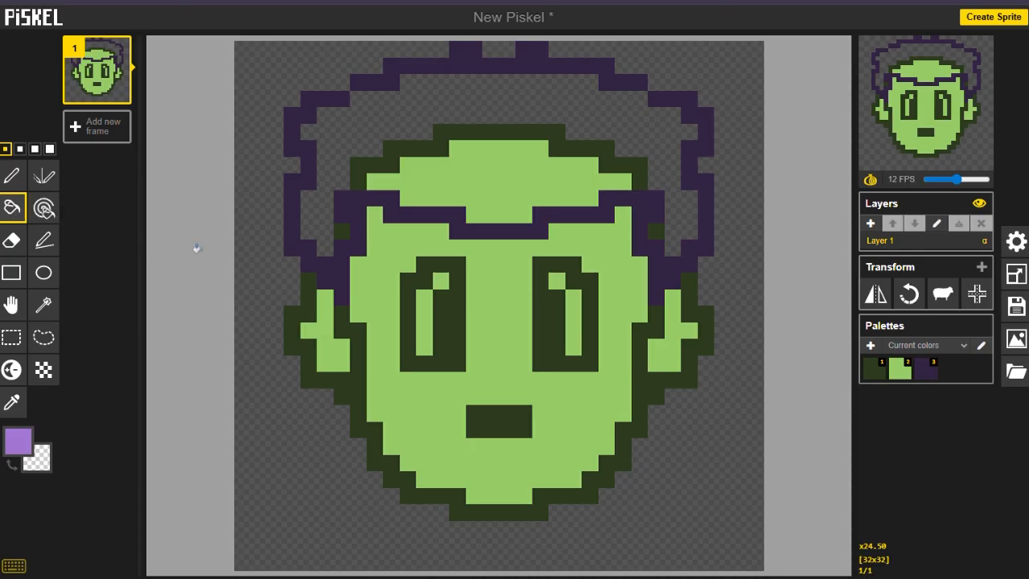
left_click(352, 127)
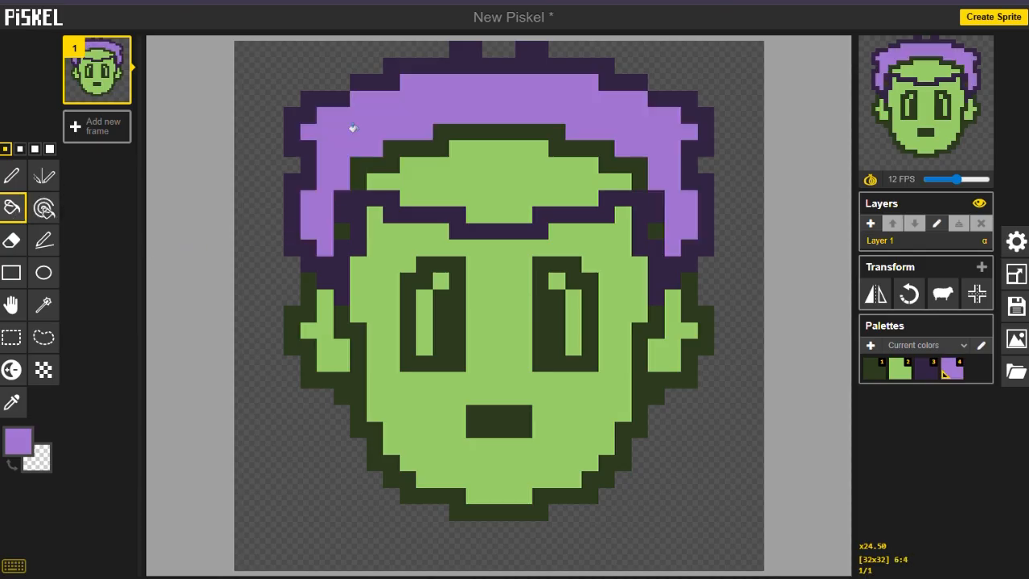
left_click(488, 136)
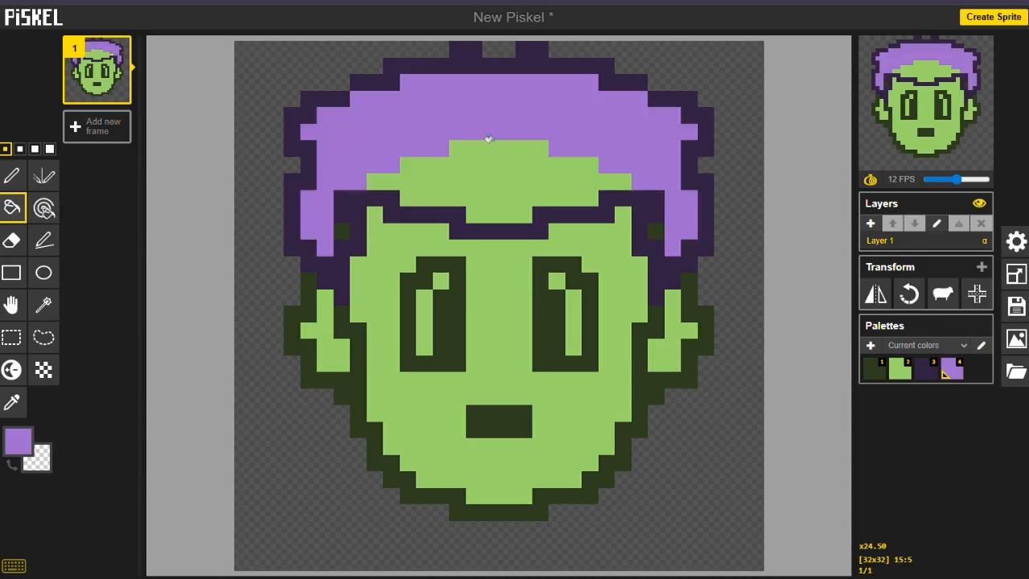
left_click(492, 169)
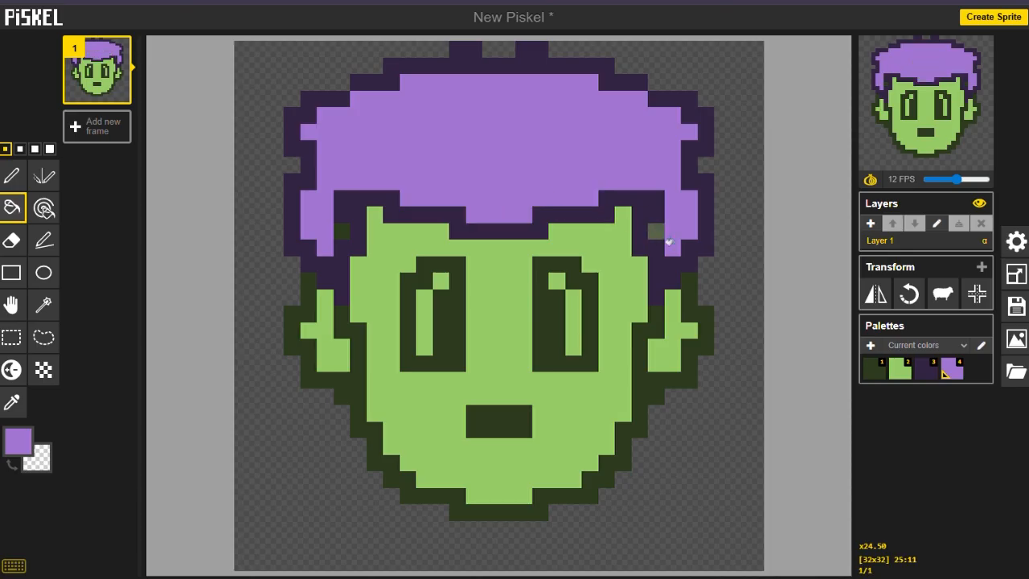
left_click(345, 225)
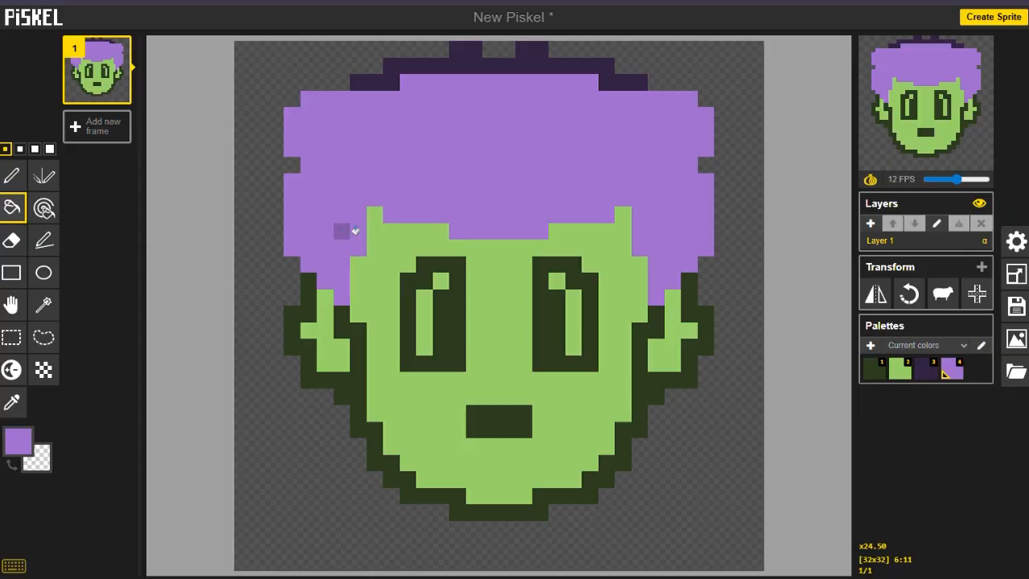
key("ctrl+z")
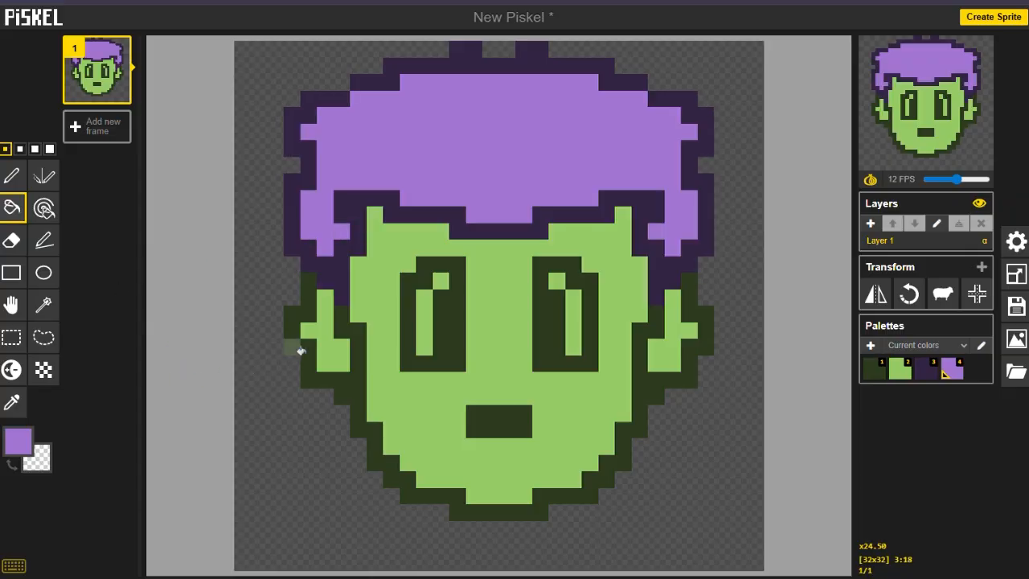
Draw a straight light purple eyebrow 5 pixels wide above each eye with the Pen tool.
left_click(12, 175)
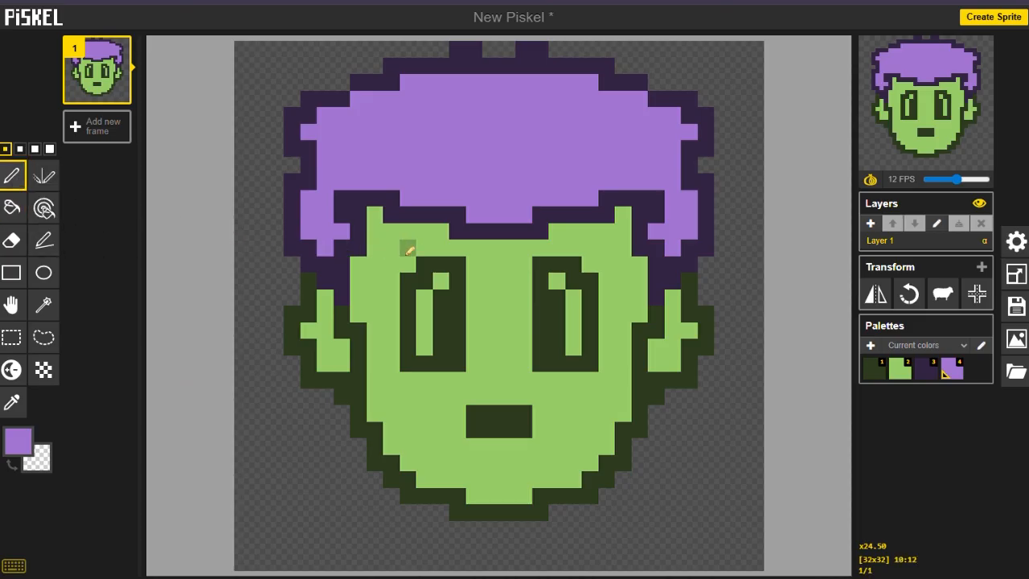
left_click_drag(455, 253, 400, 260)
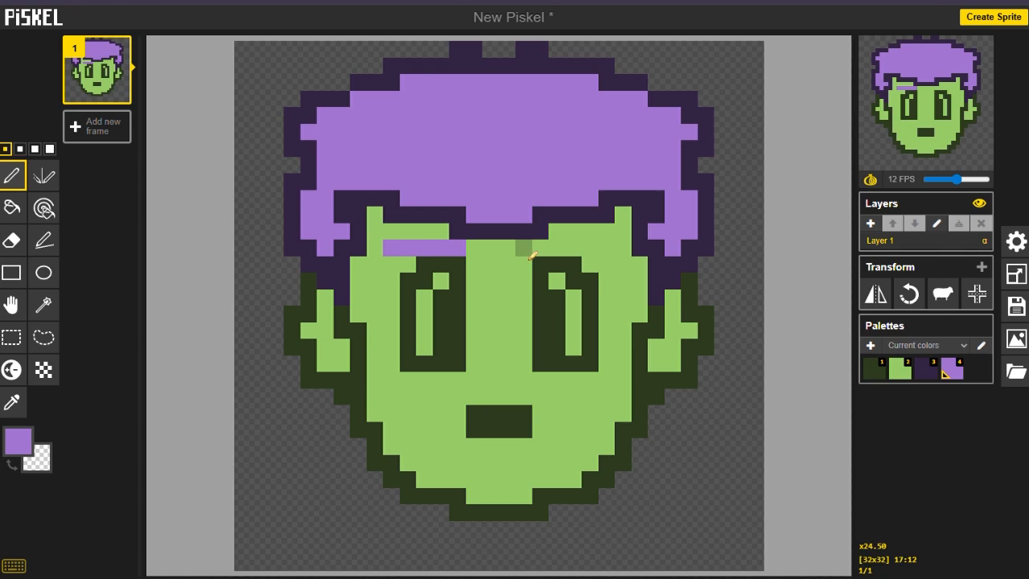
left_click_drag(551, 254, 609, 256)
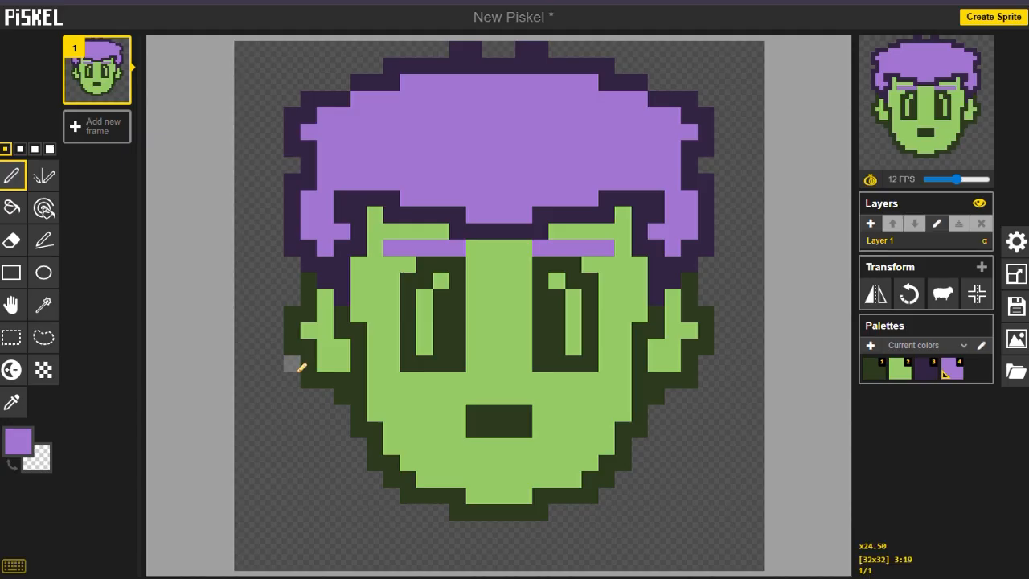
Paint over both eyebrows and the upper rows of both eyes in the light green skin colour.
key("2")
mouse_move(391, 253)
left_mouse_down()
mouse_move(608, 257)
mouse_move(586, 274)
mouse_move(397, 273)
mouse_move(426, 289)
mouse_move(396, 287)
left_mouse_up()
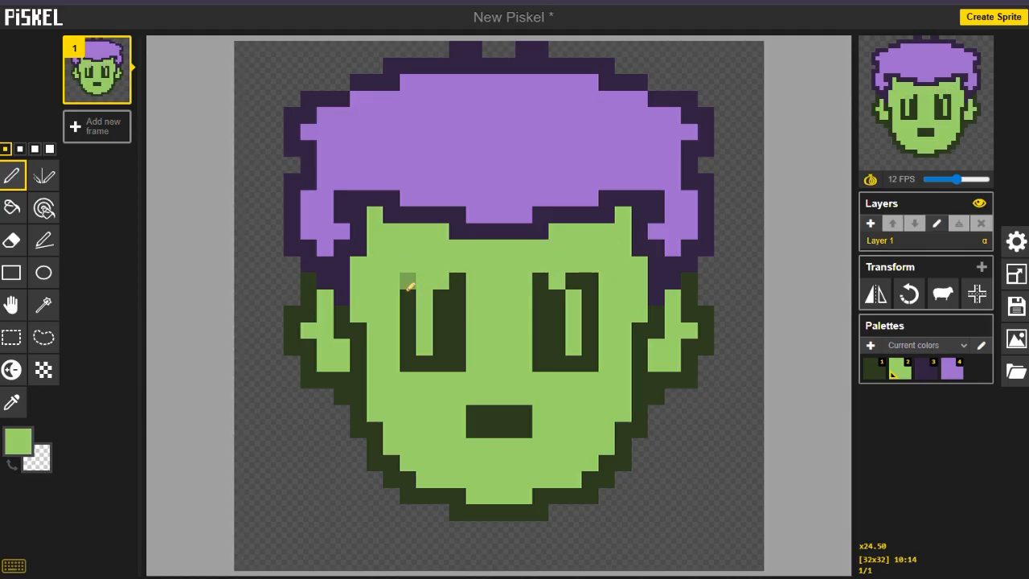
left_click_drag(566, 289, 598, 290)
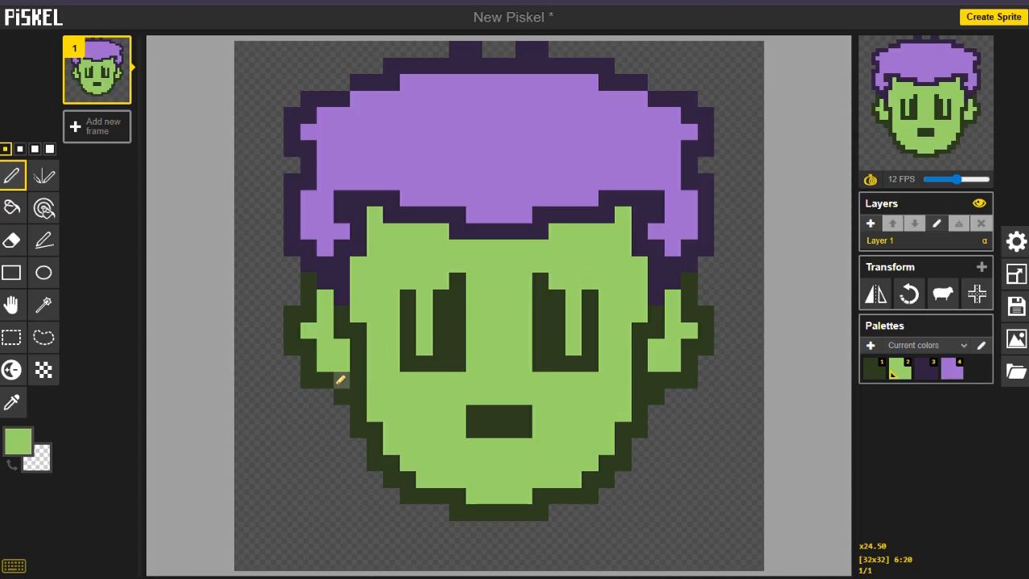
left_click(456, 283)
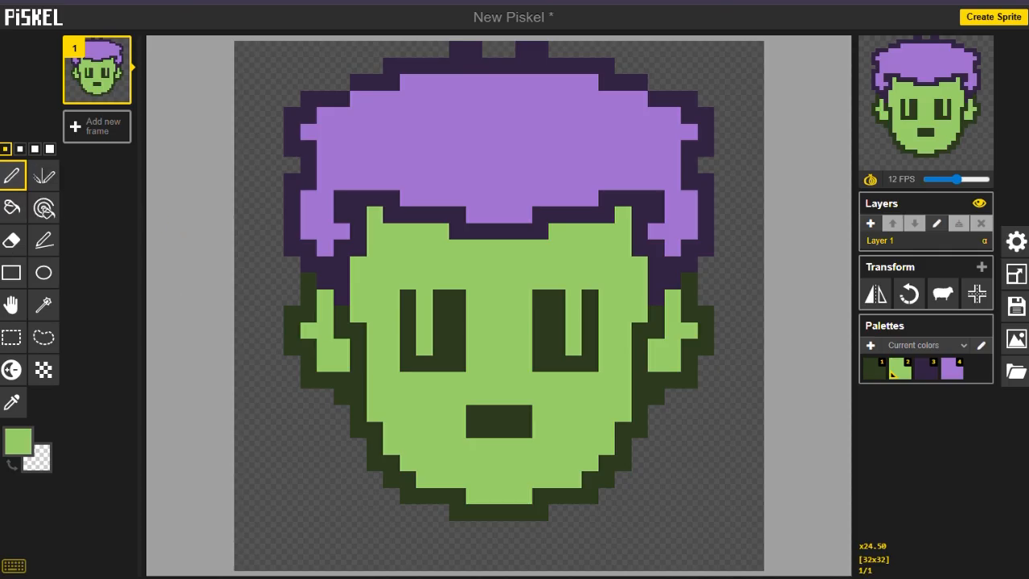
Close the top of both eyes with a one-pixel dark green #2c3b1e row, making each eye 4 by 6 pixels.
left_click(19, 442)
left_click(30, 351)
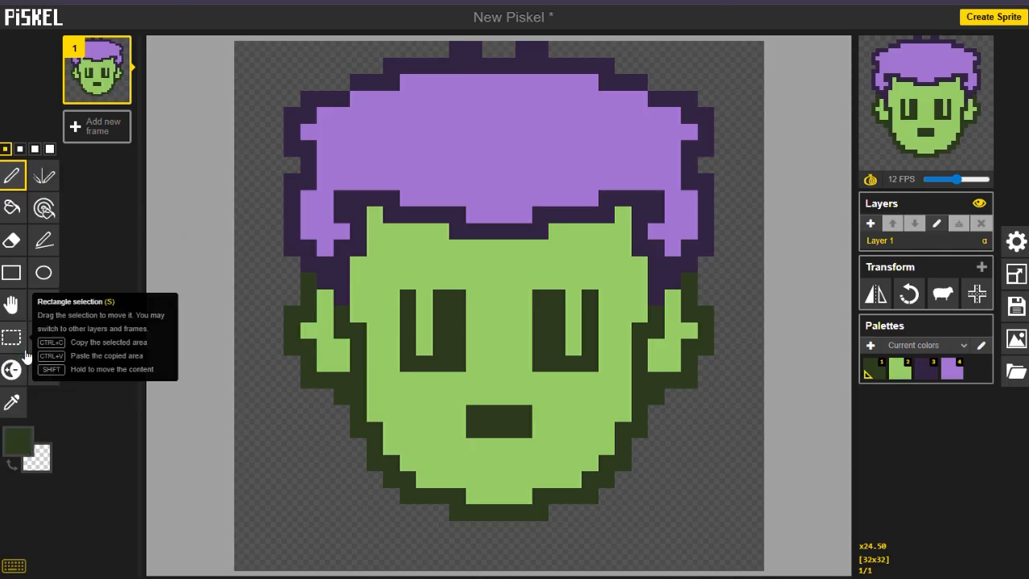
left_click_drag(445, 291, 455, 291)
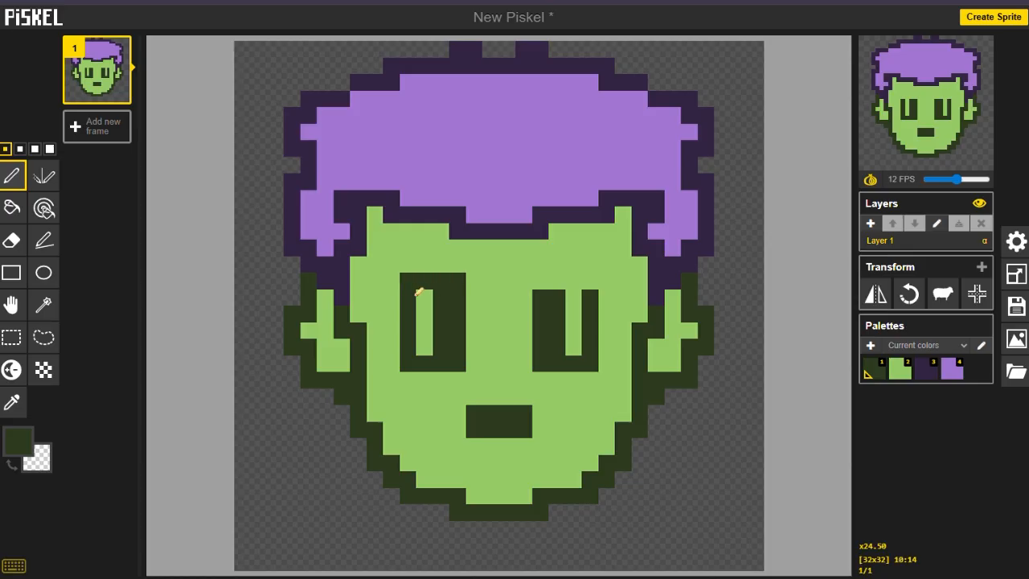
left_click_drag(539, 283, 576, 283)
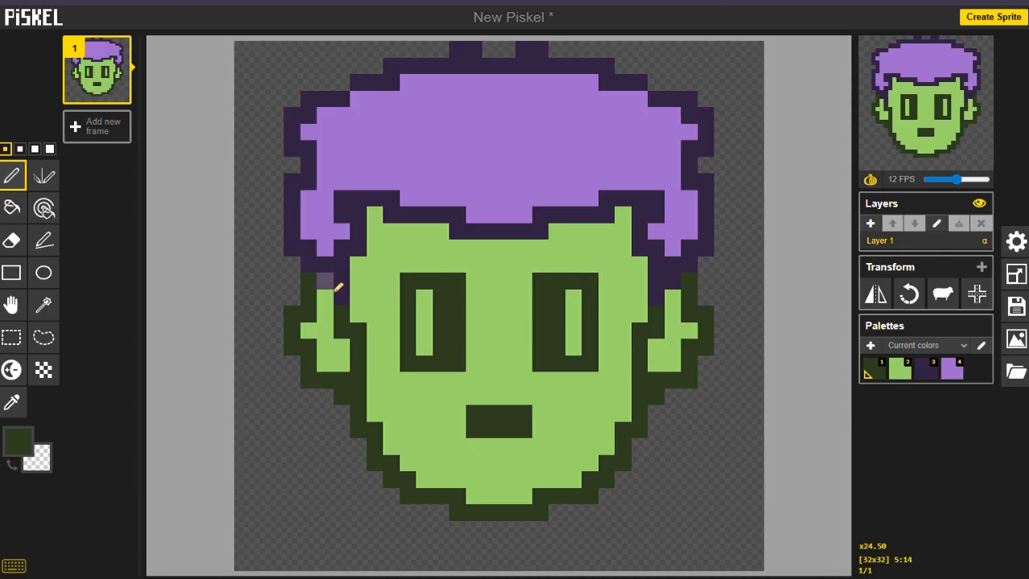
Add pale green #dbf5c2 highlights 3 pixels tall inside both eyes and a 2 by 1 pixel nose between them.
left_click(17, 441)
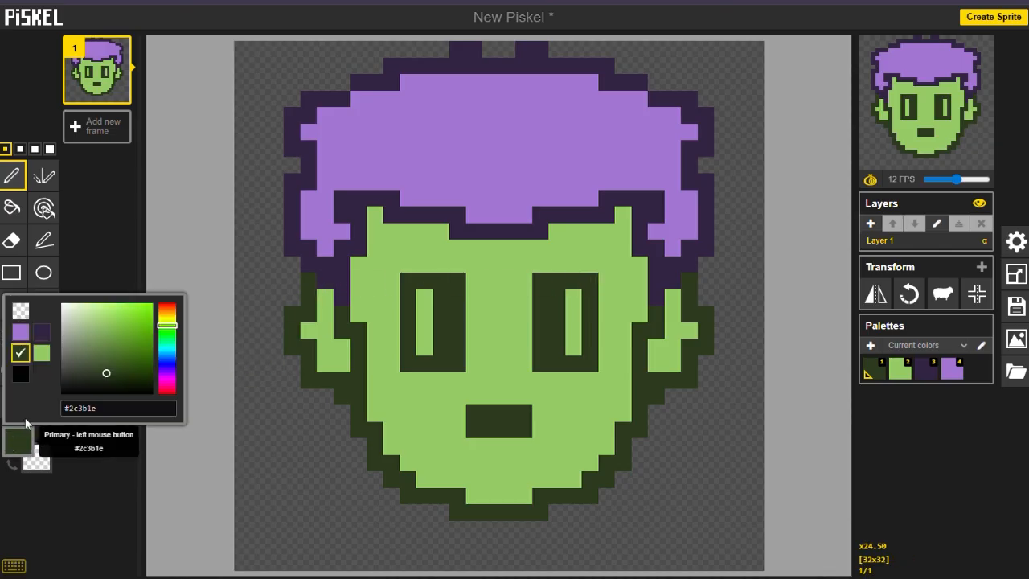
left_click(91, 321)
left_click_drag(93, 324, 80, 306)
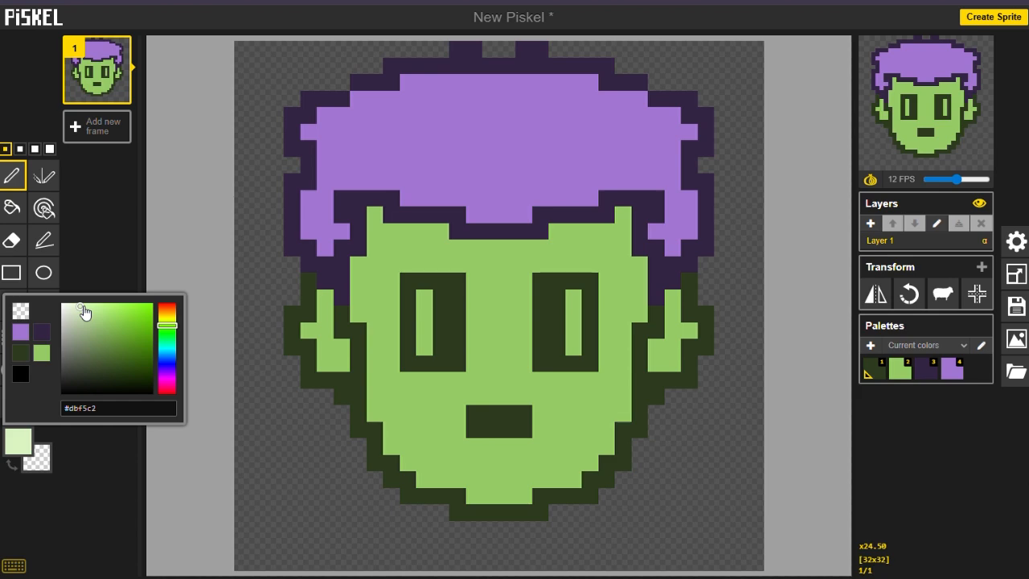
left_click(426, 302)
left_click(573, 301)
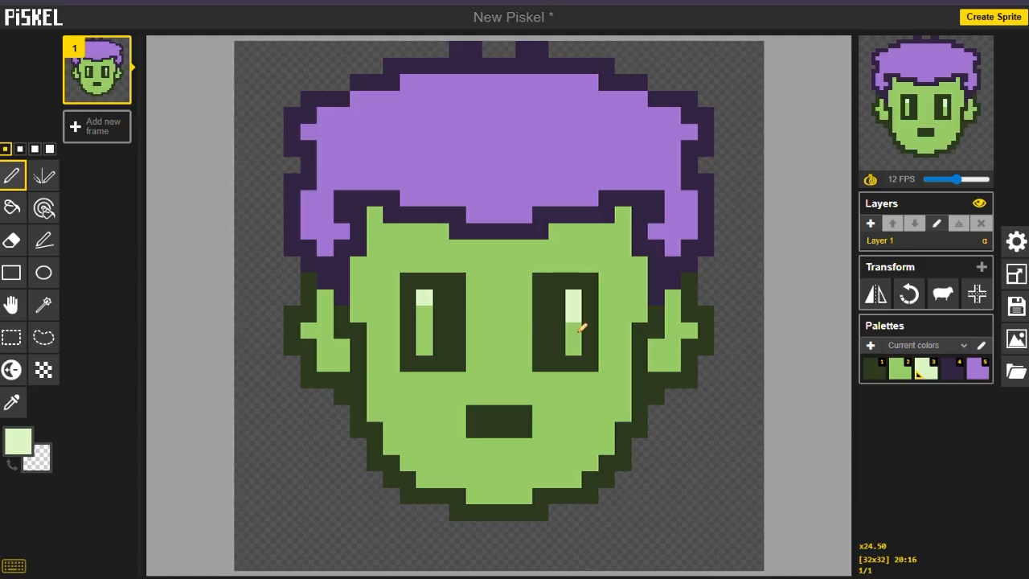
left_click(431, 336)
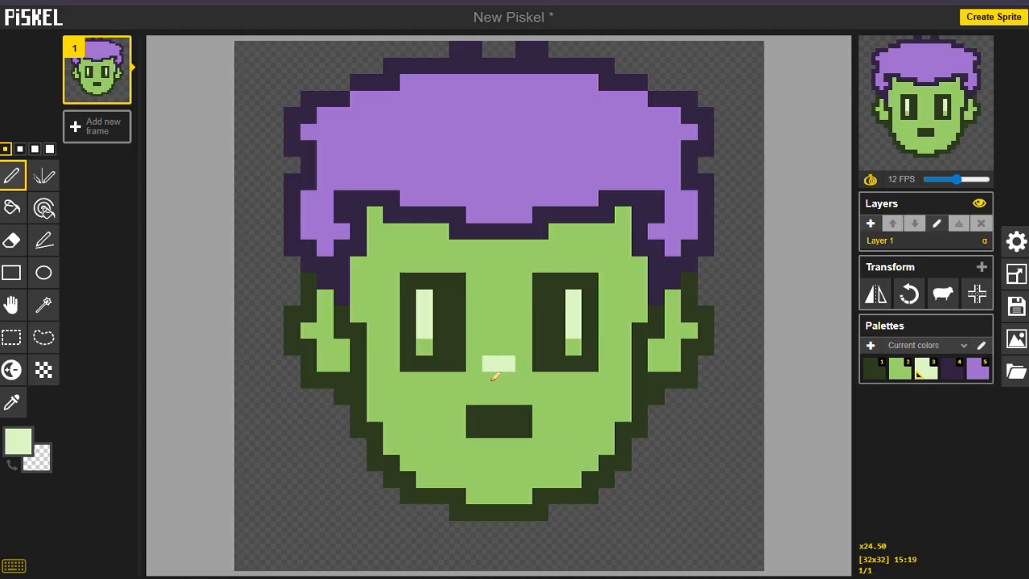
Draw two light purple eyebrows, each 5 pixels wide, one row above the shortened eyes.
left_click(18, 440)
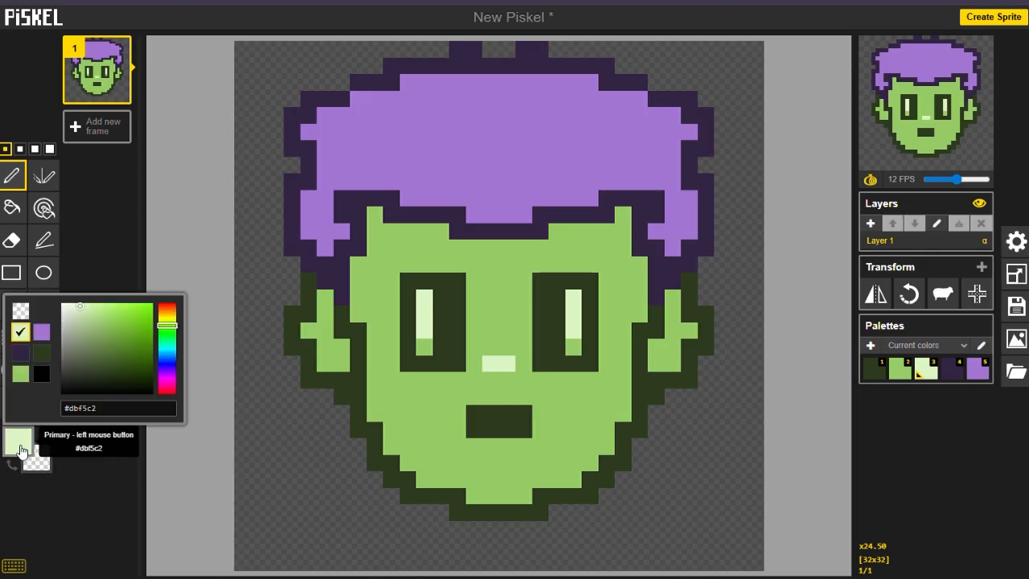
left_click(43, 332)
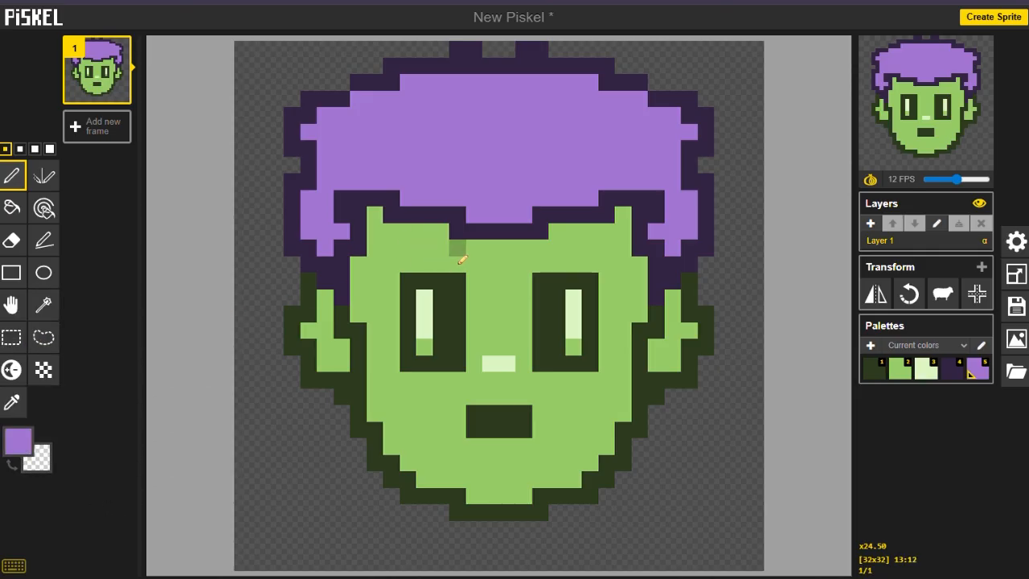
left_click_drag(442, 259, 397, 259)
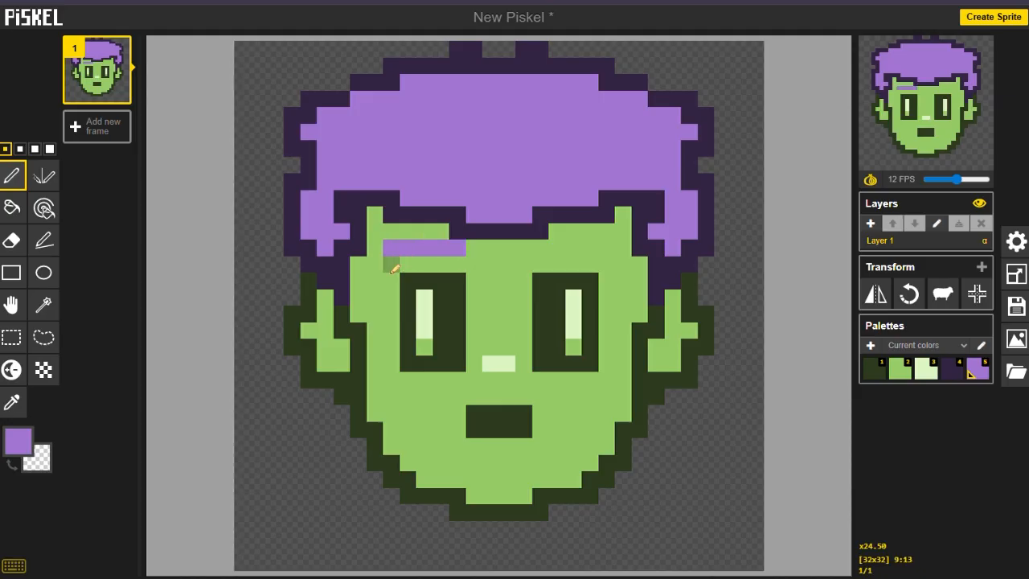
left_click_drag(535, 248, 609, 256)
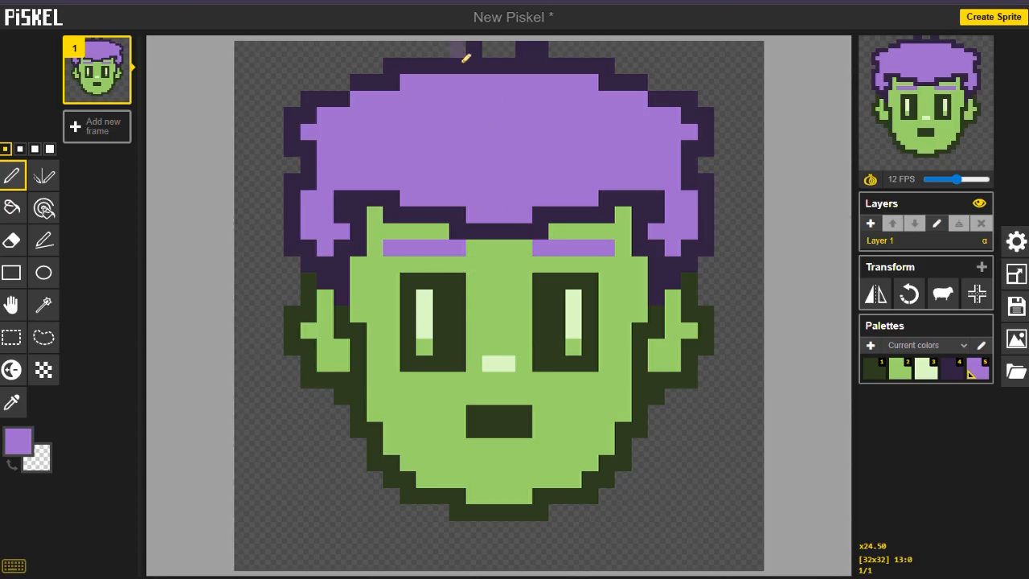
Close the gap at the top centre of the hair outline with dark purple pixels.
left_click(22, 441)
left_click(22, 355)
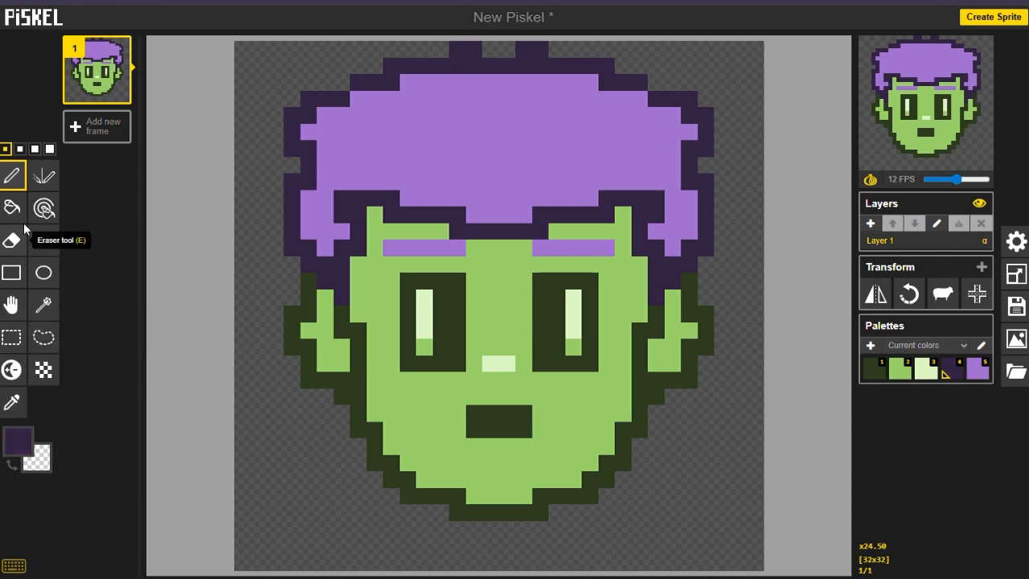
left_click(492, 50)
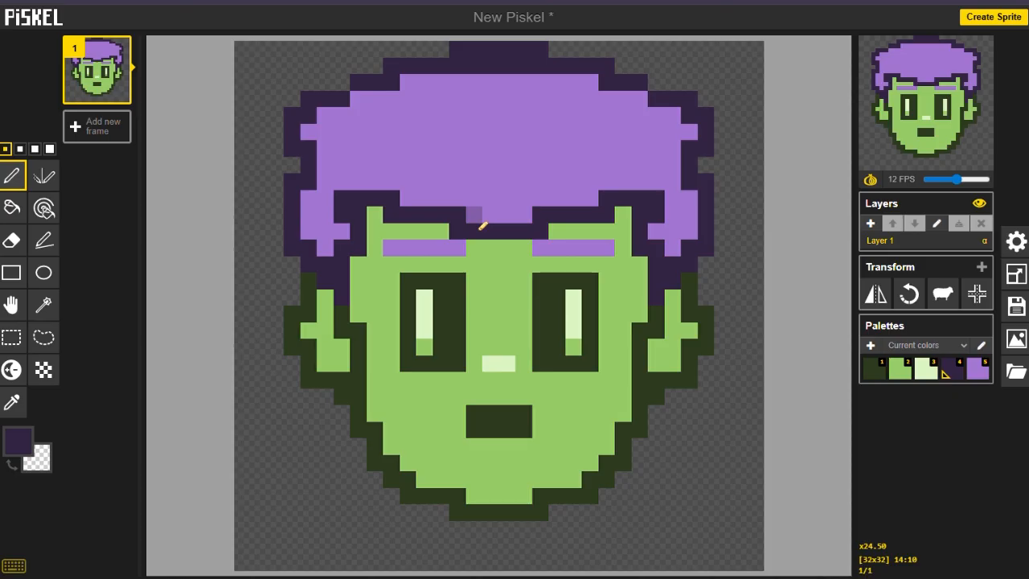
Draw freehand dark purple strand lines throughout the light purple hair to divide it into locks.
mouse_move(467, 206)
left_mouse_down()
mouse_move(507, 157)
mouse_move(556, 147)
left_mouse_up()
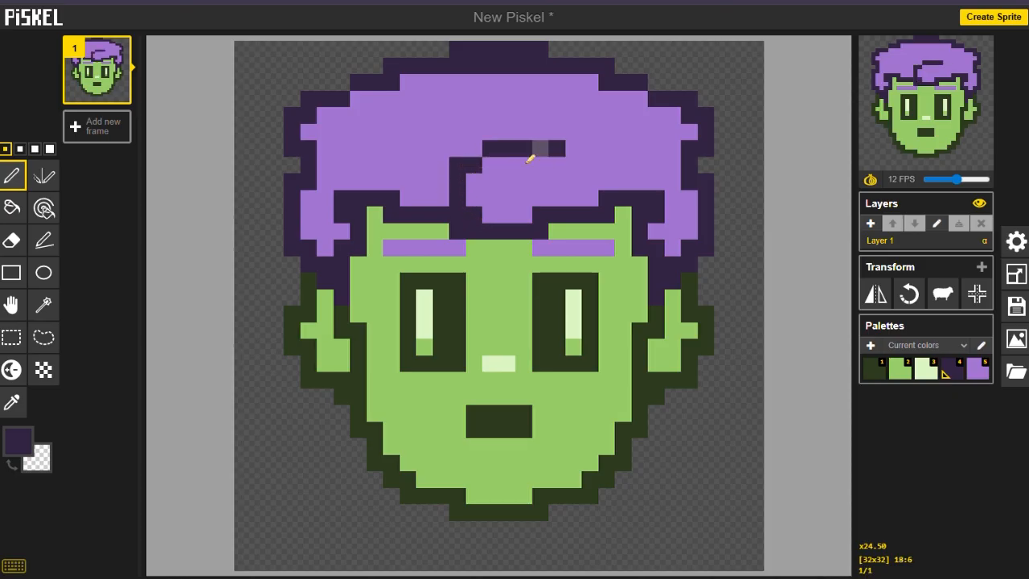
mouse_move(435, 199)
left_mouse_down()
mouse_move(439, 187)
mouse_move(408, 170)
mouse_move(418, 131)
mouse_move(475, 137)
left_mouse_up()
mouse_move(373, 201)
left_mouse_down()
mouse_move(332, 167)
mouse_move(344, 142)
mouse_move(382, 114)
left_mouse_up()
left_click_drag(542, 214, 561, 184)
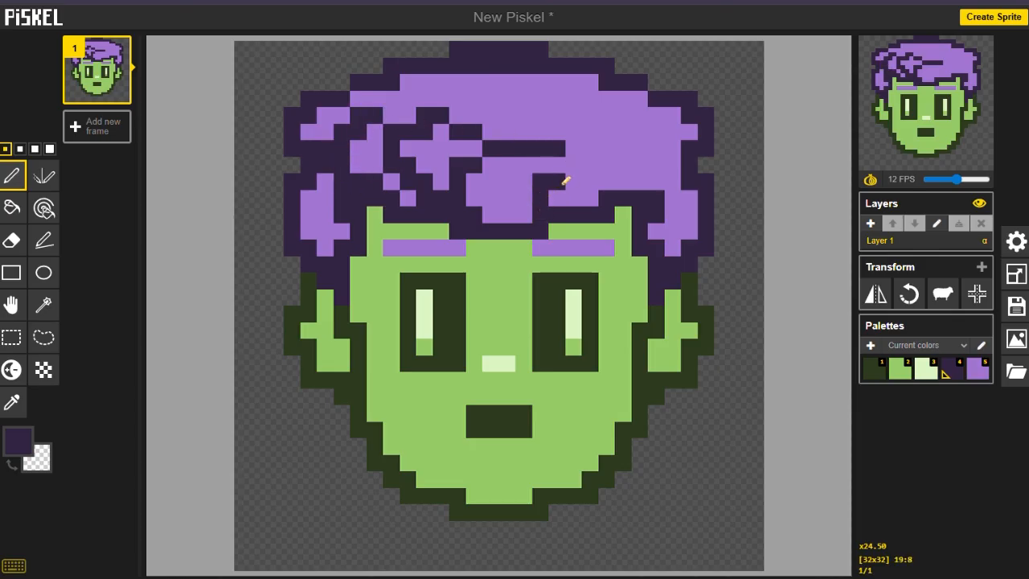
mouse_move(581, 145)
left_mouse_down()
mouse_move(608, 109)
mouse_move(648, 113)
mouse_move(620, 145)
mouse_move(627, 172)
mouse_move(612, 202)
mouse_move(638, 201)
mouse_move(671, 175)
left_mouse_up()
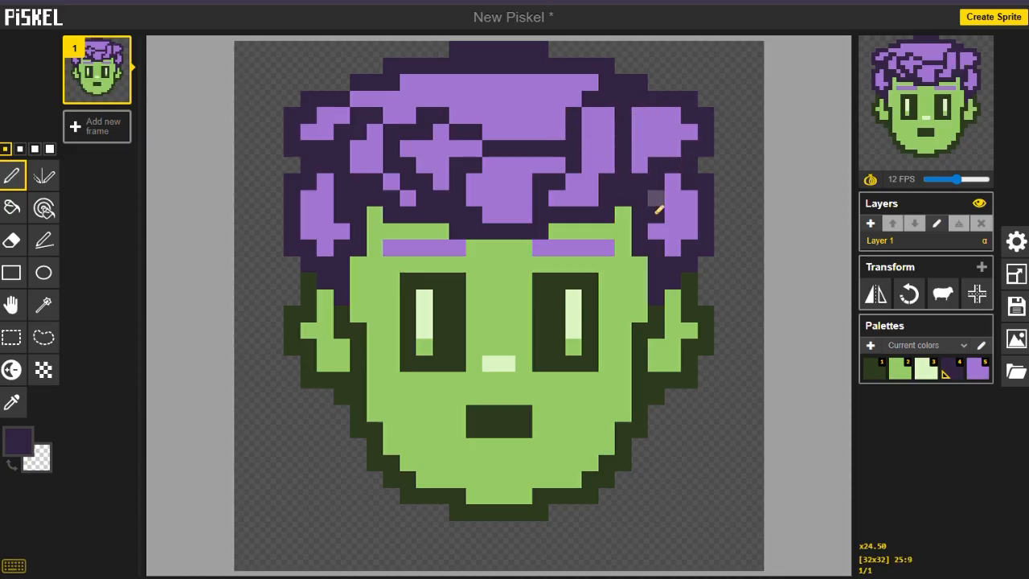
Move the whole head down one pixel on the canvas with the Move tool.
left_click(11, 304)
left_click_drag(479, 219, 482, 233)
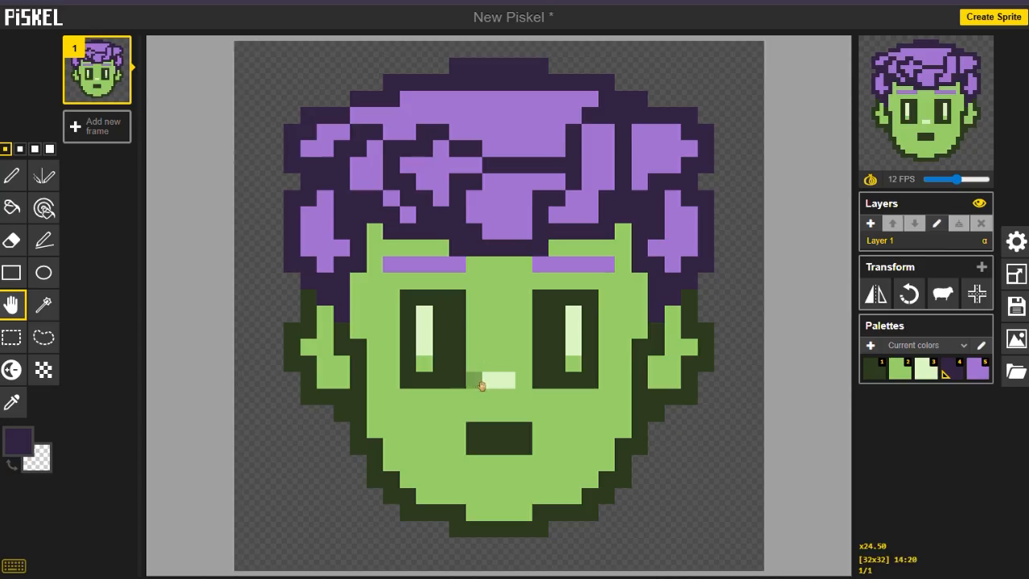
scroll(481, 386, "up", 1)
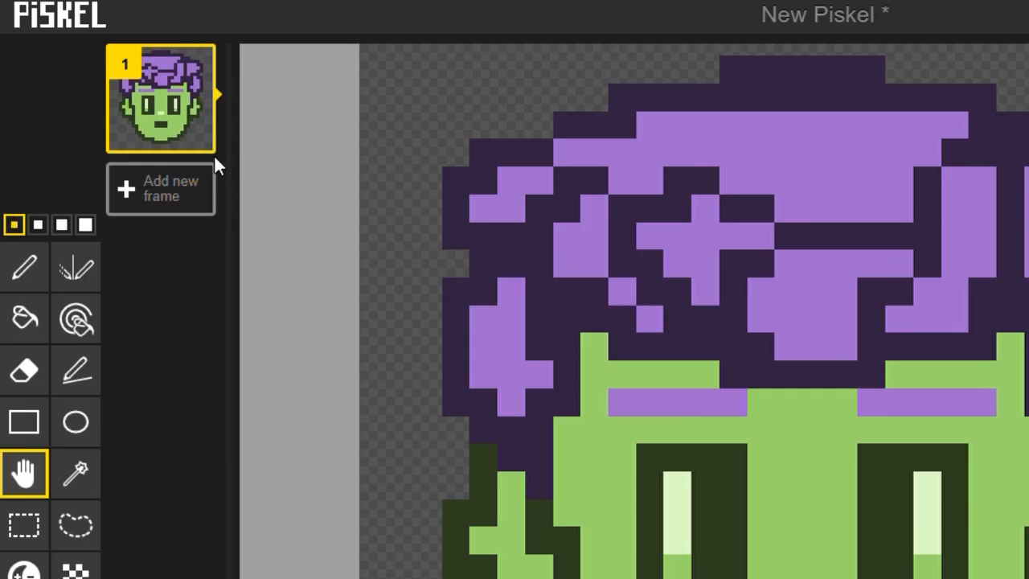
Duplicate frame 1 and paint over the top row of both eyes in the copy with skin green #96cb66.
mouse_move(126, 102)
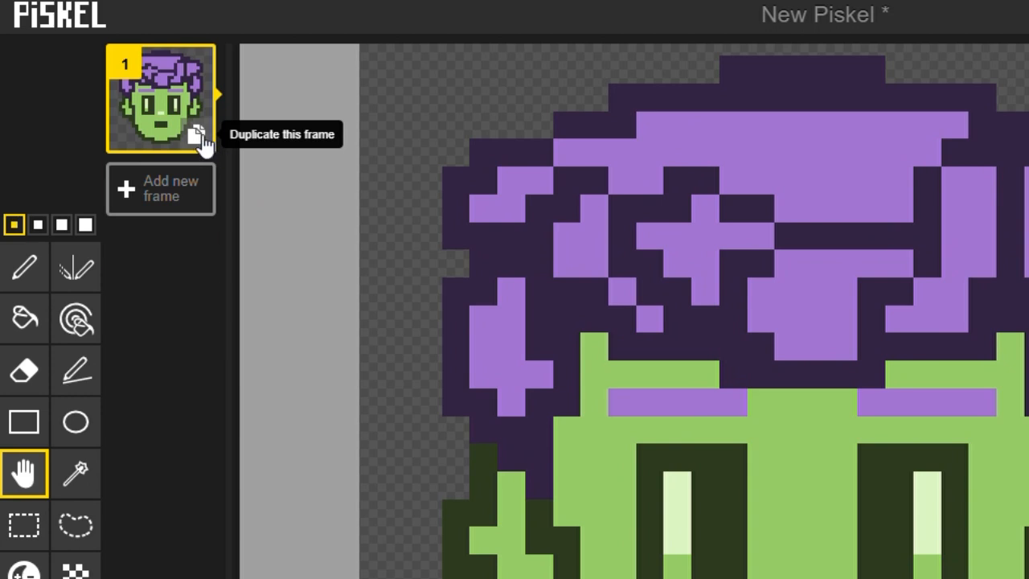
left_click(198, 135)
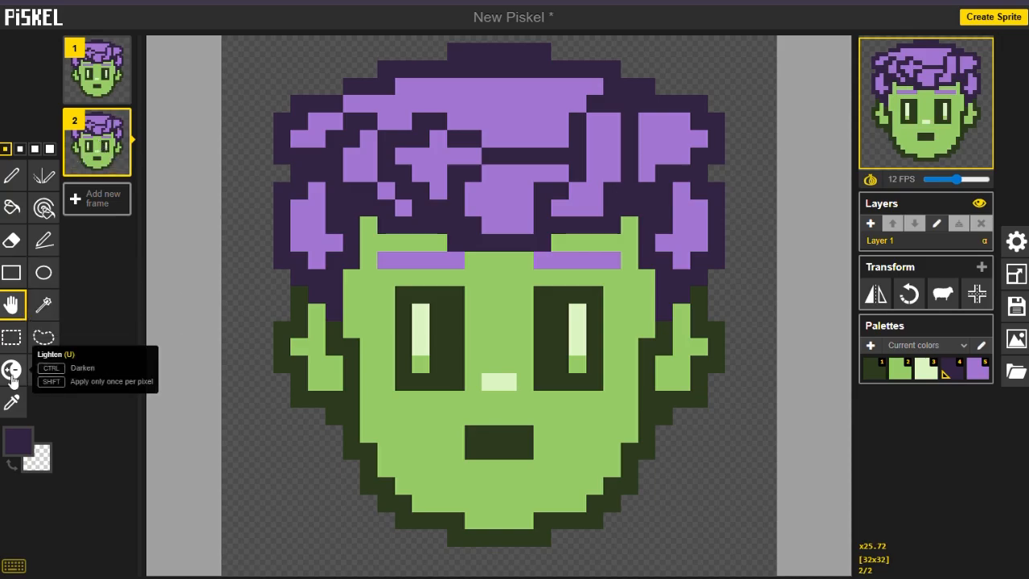
left_click(26, 447)
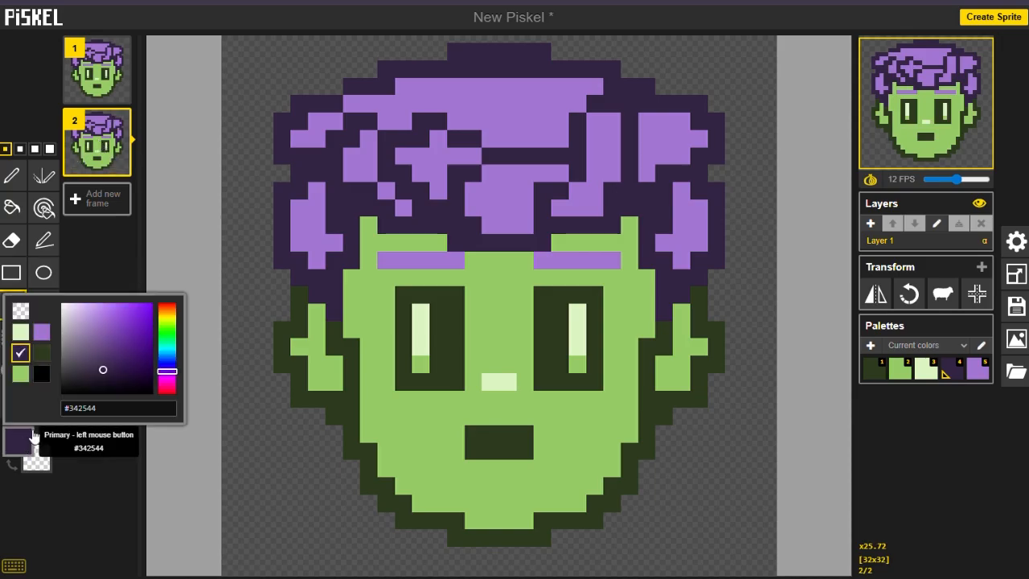
left_click(21, 373)
left_click(12, 175)
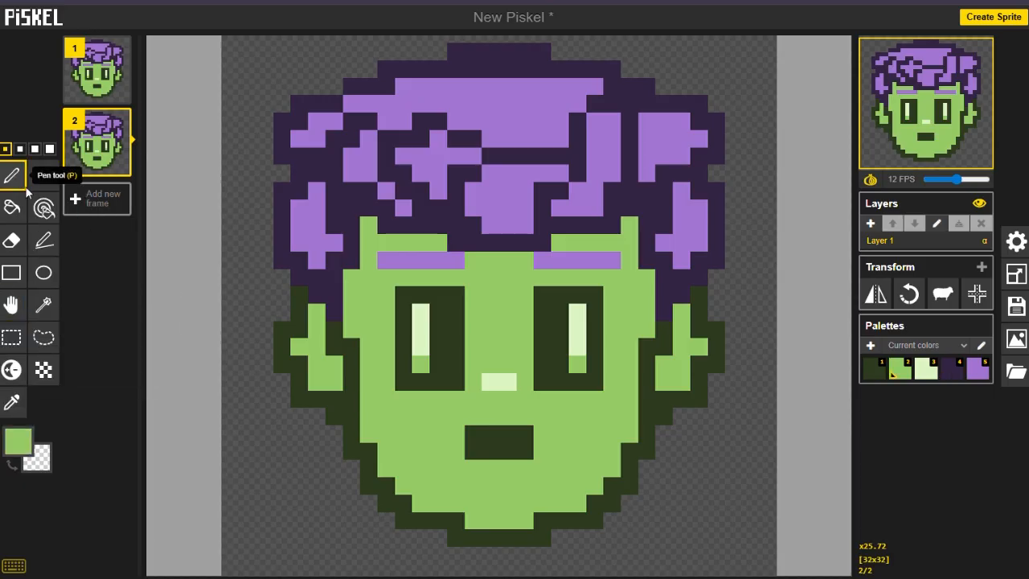
left_click_drag(393, 301, 460, 295)
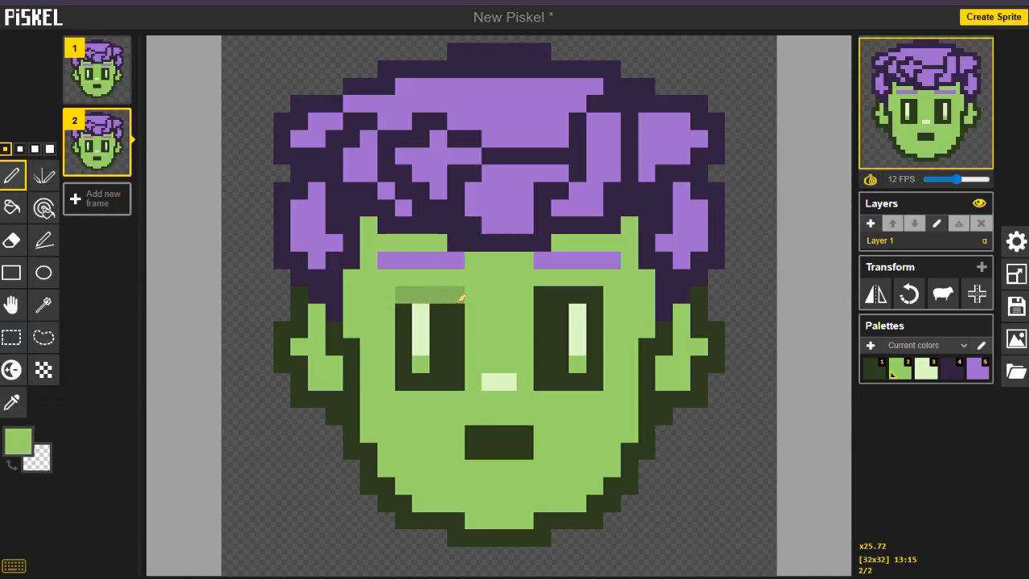
left_click_drag(545, 299, 595, 294)
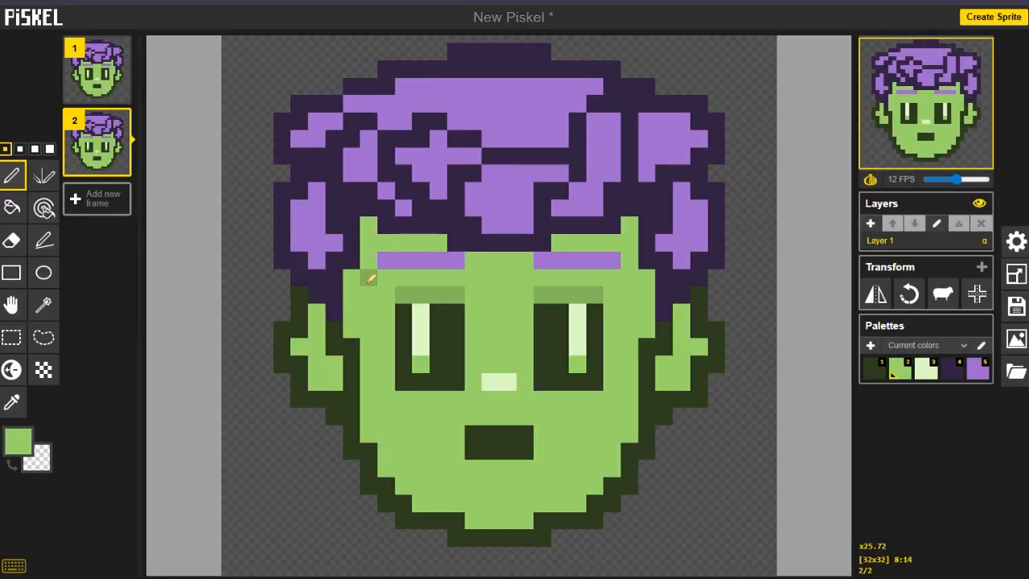
Cover the top pixel of both pale eye highlights in frame 2 with dark green #2c3b1e.
mouse_move(117, 166)
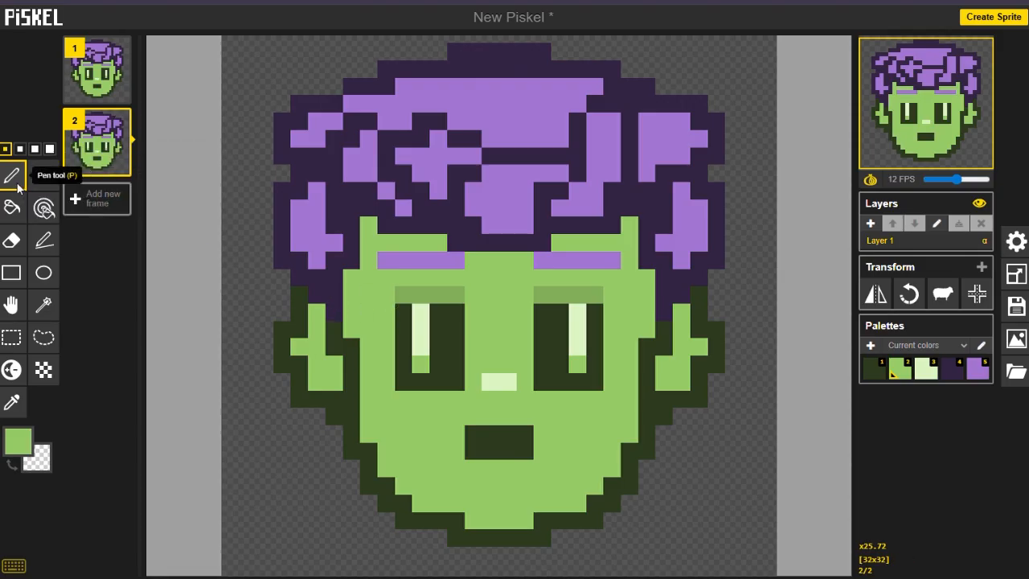
left_click(32, 444)
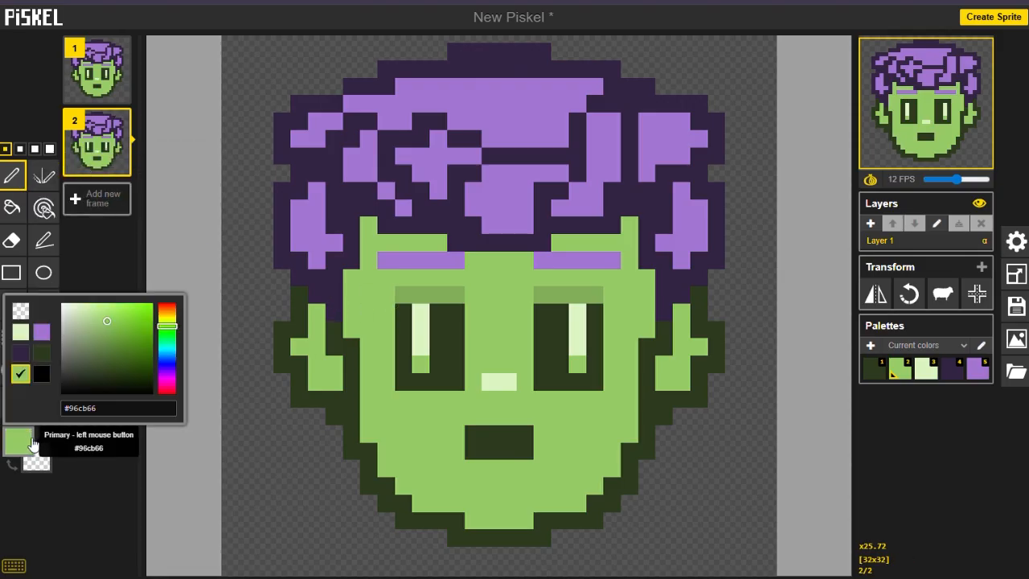
left_click(41, 354)
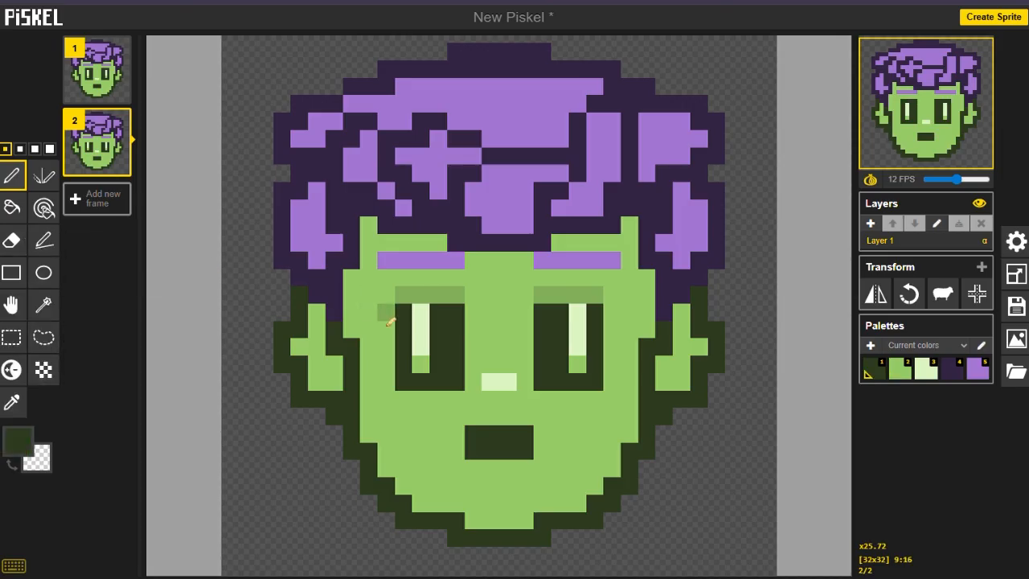
left_click(421, 311)
left_click(576, 313)
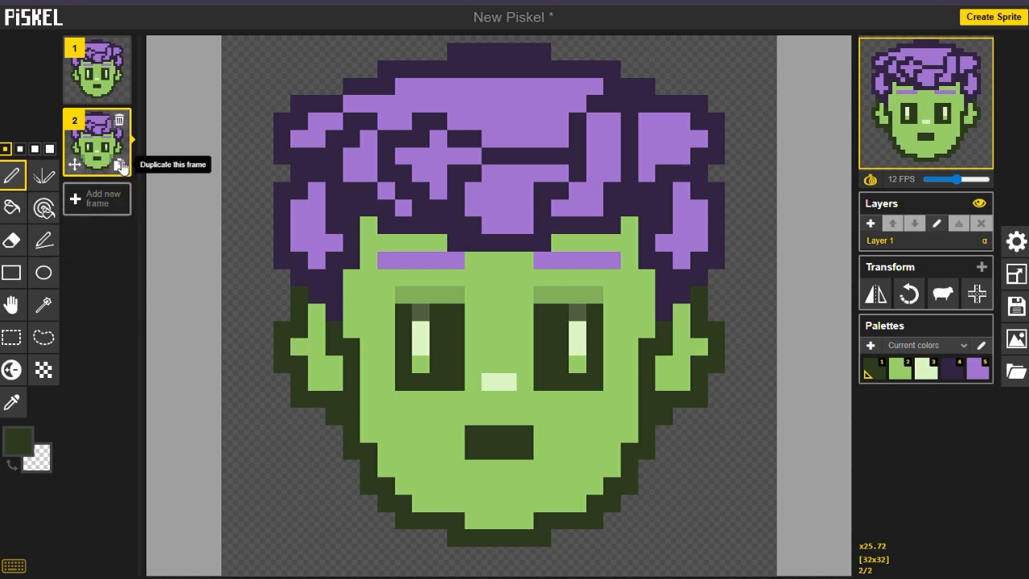
Duplicate frame 2 and cover the topmost pale highlight pixel of each eye in the copy with dark green.
left_click(121, 168)
left_click(421, 329)
left_click(576, 329)
Lower the eyelids in frame 3 by painting the top row of both eyes skin green #96cb66.
left_click(18, 441)
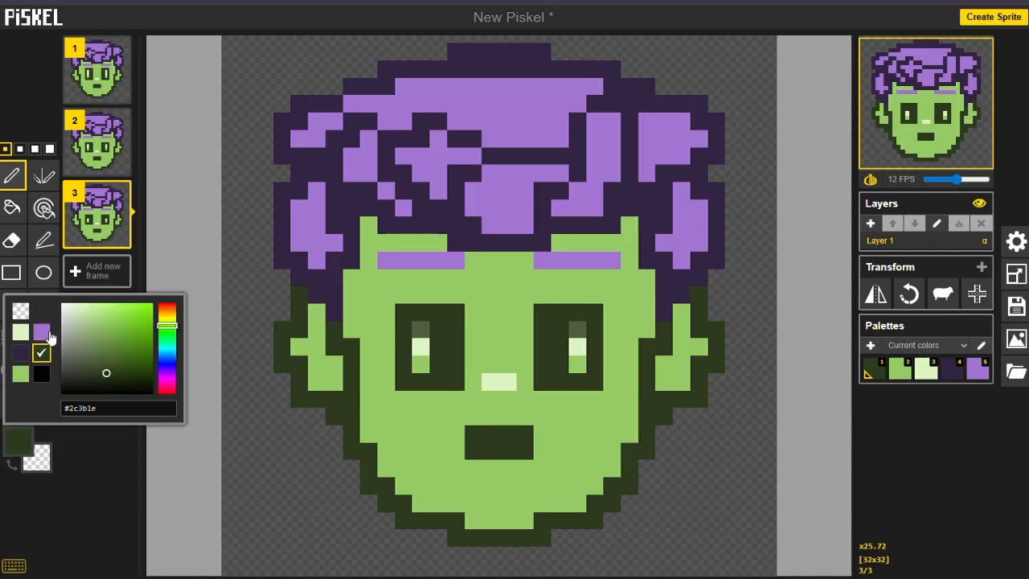
left_click(22, 334)
left_click(18, 441)
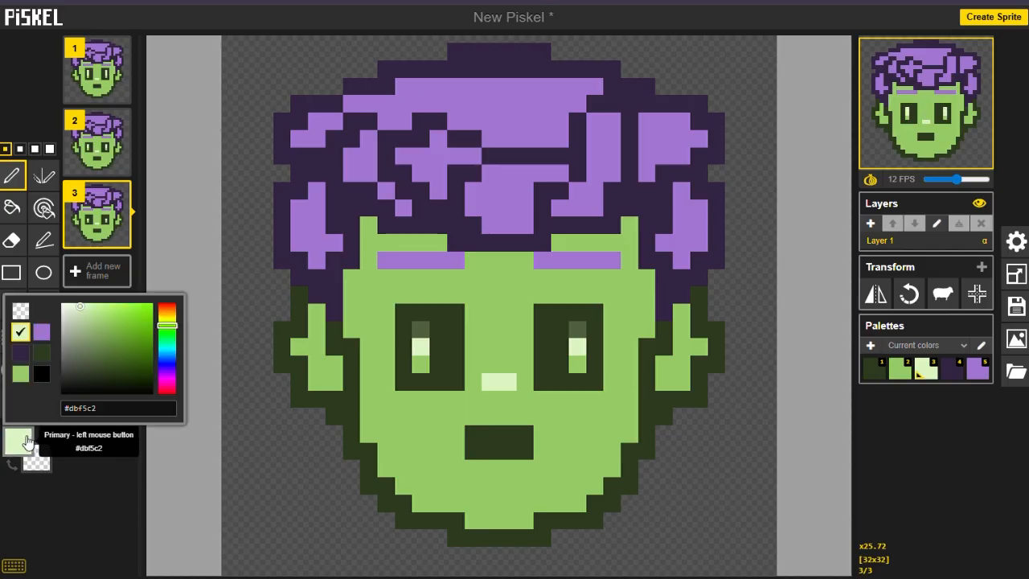
left_click(21, 374)
left_click_drag(402, 314, 596, 312)
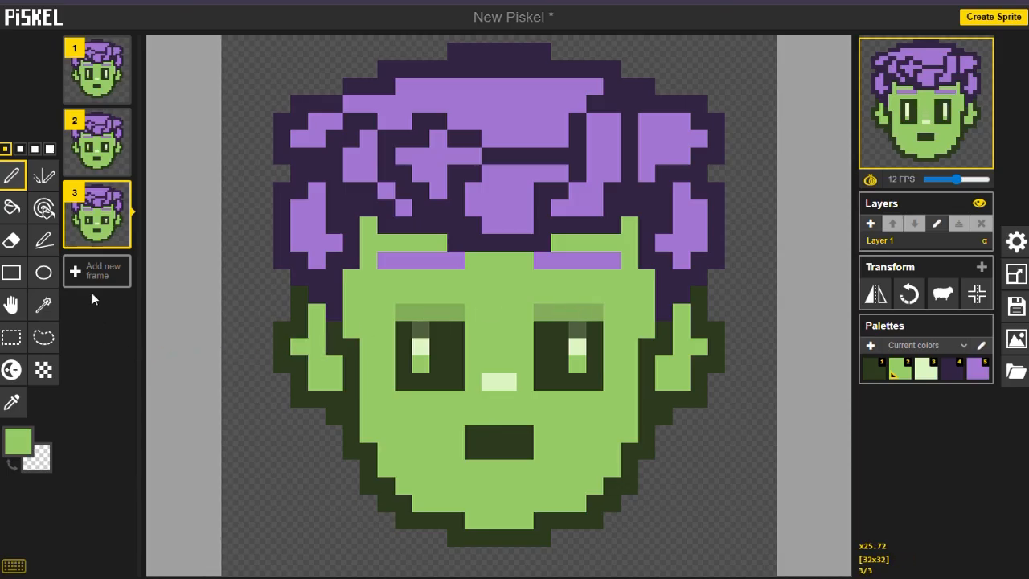
In a duplicate of frame 3, paint the eyes' top row skin green and the last pale highlight pixels dark green #2c3b1e.
left_click(122, 235)
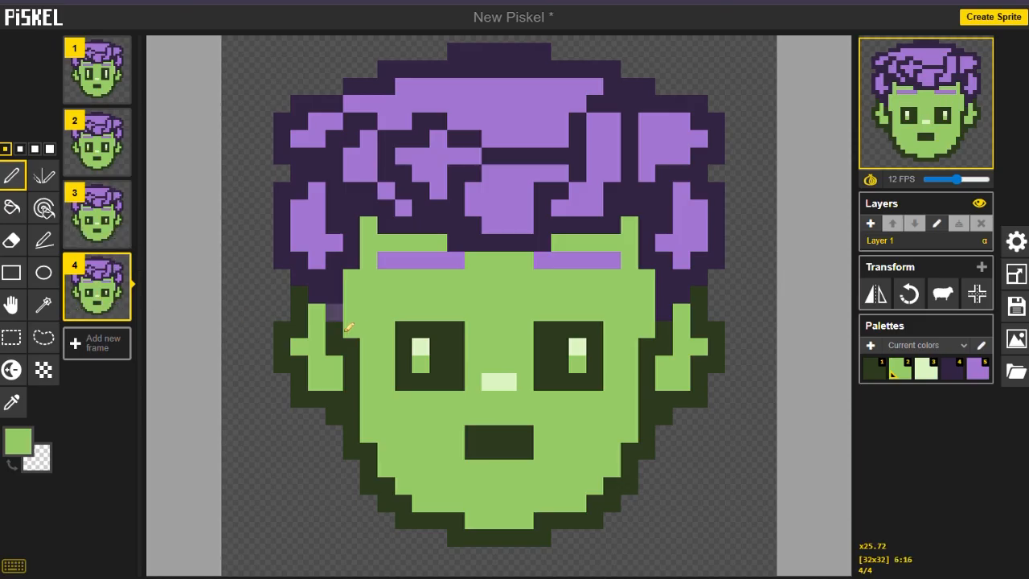
left_click_drag(396, 340, 599, 338)
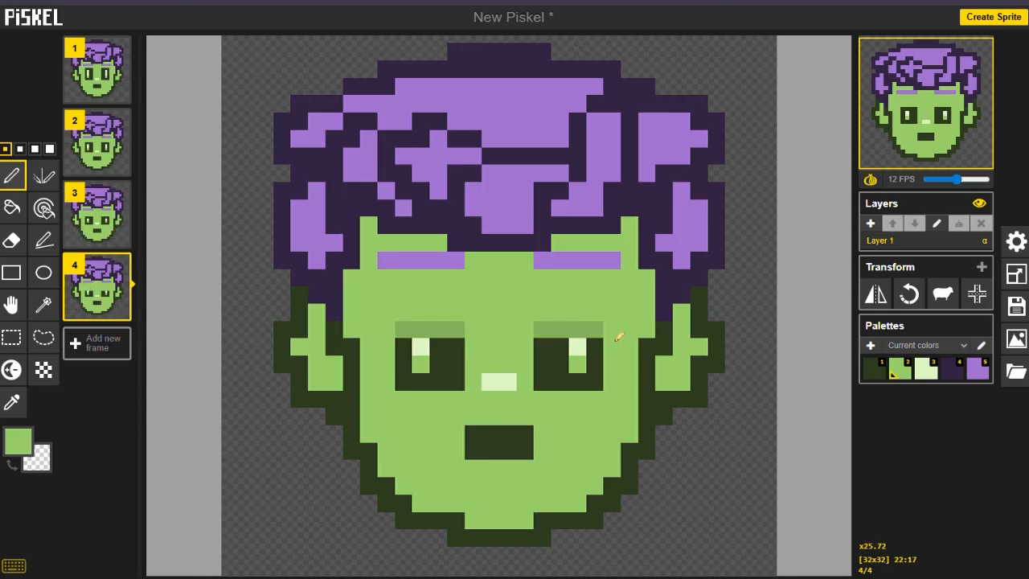
left_click(18, 441)
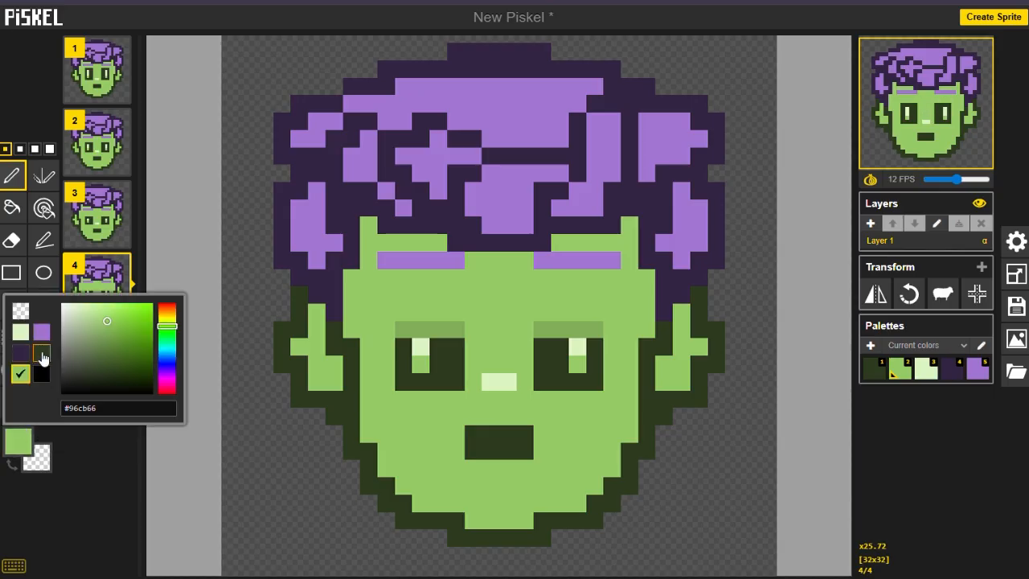
left_click(43, 355)
left_click(419, 346)
left_click(577, 347)
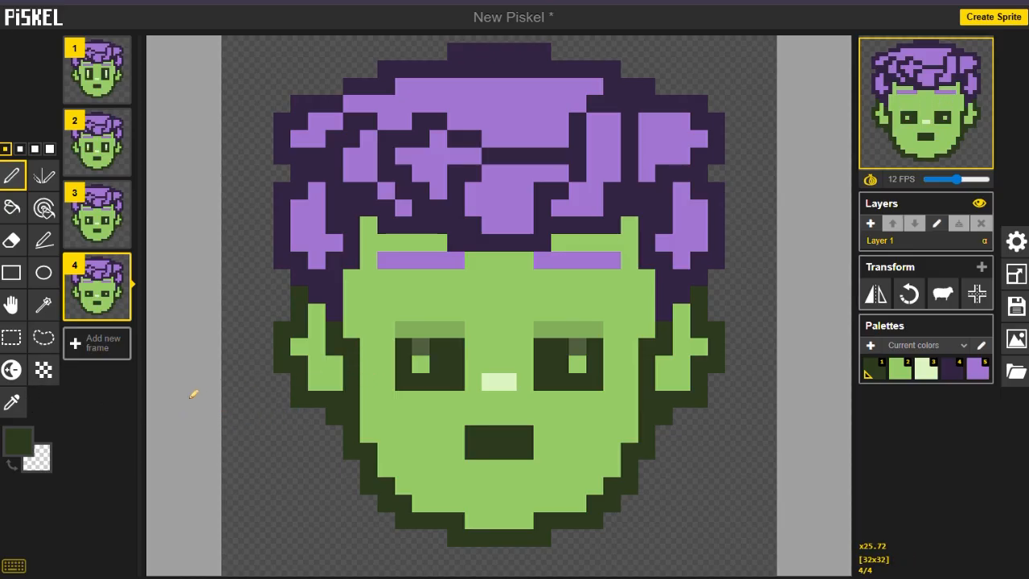
Paint the bottom row of both eyes in frame 4 skin green #96cb66.
left_click(31, 428)
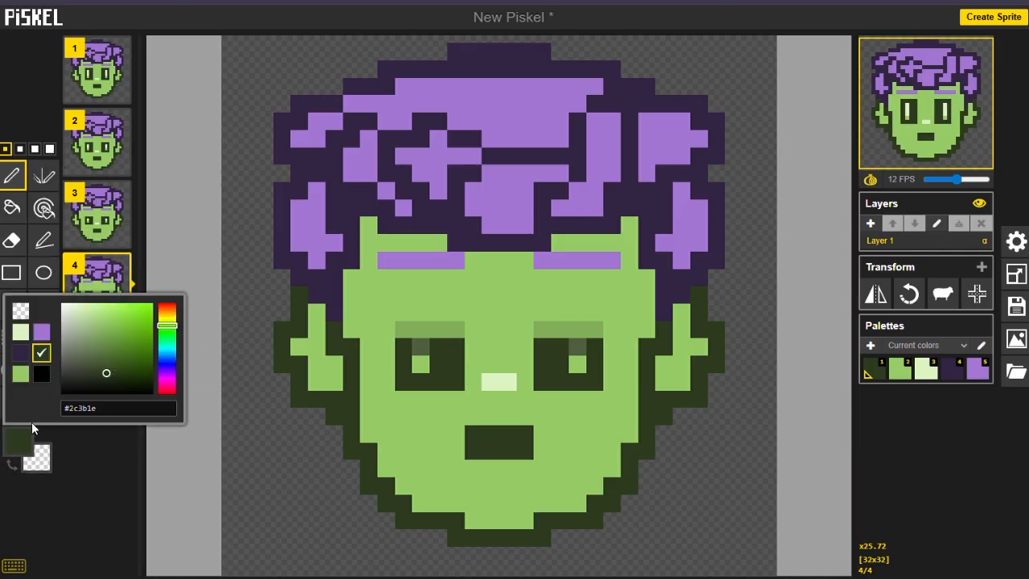
left_click(21, 375)
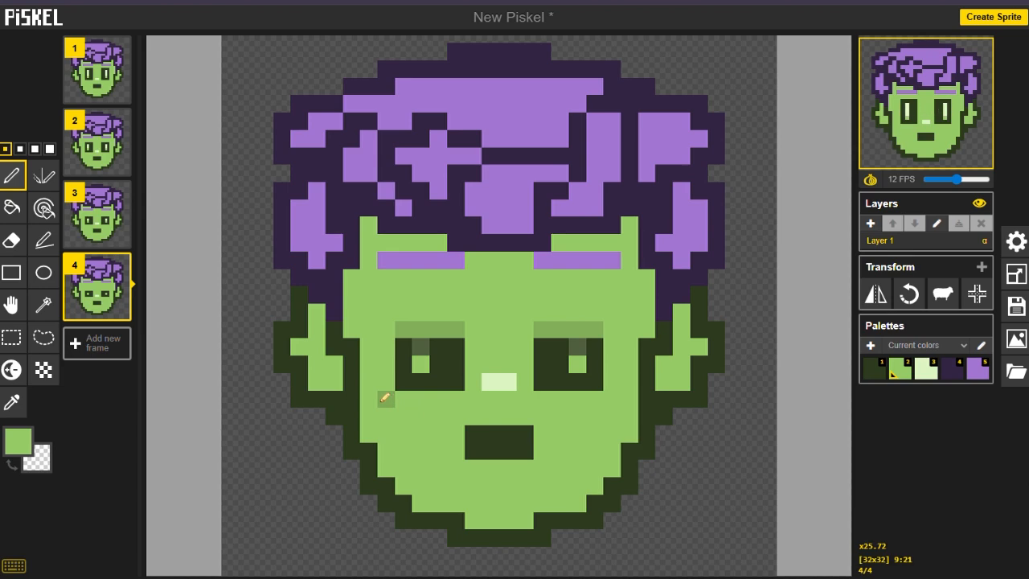
left_click_drag(386, 383, 454, 393)
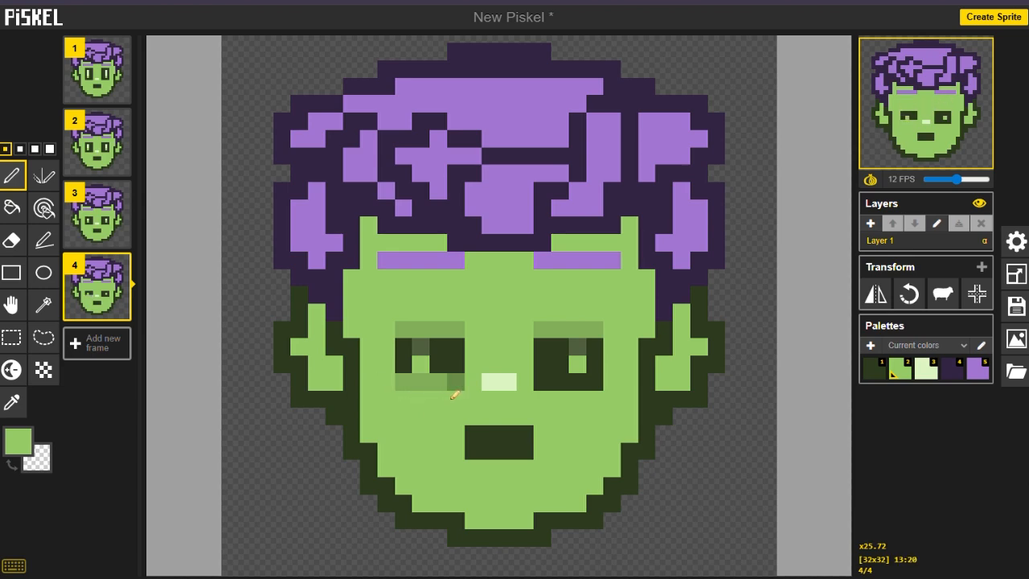
left_click_drag(535, 391, 594, 390)
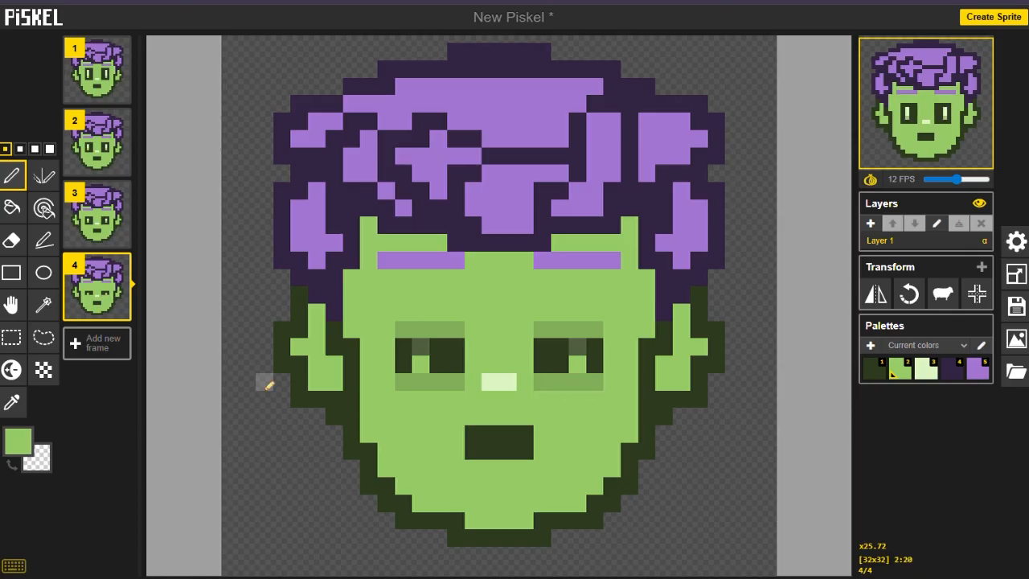
Fill the remaining light green pixel inside each eye of frame 4 with dark green #2c3b1e.
left_click(19, 445)
left_click(43, 354)
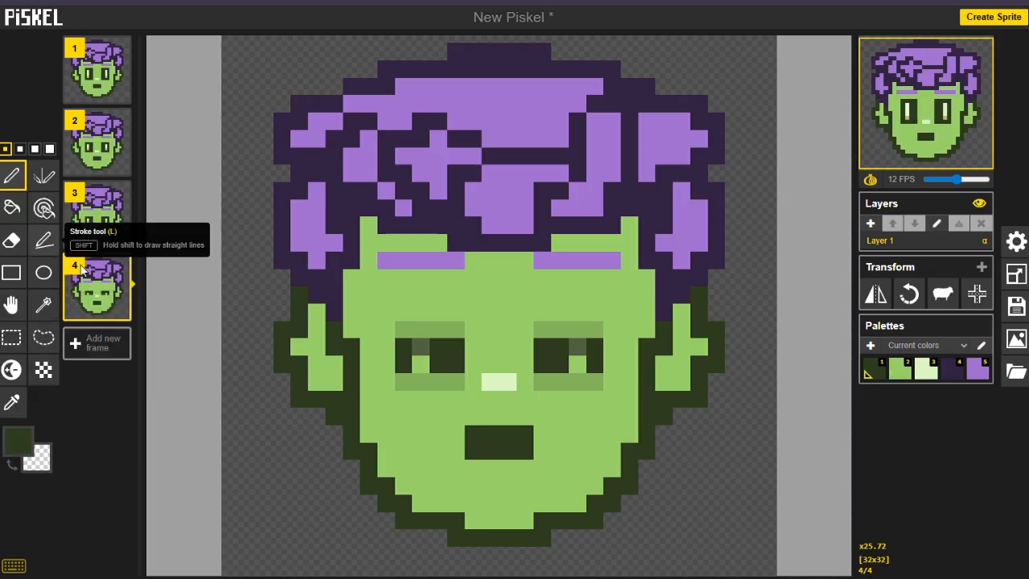
left_click(577, 364)
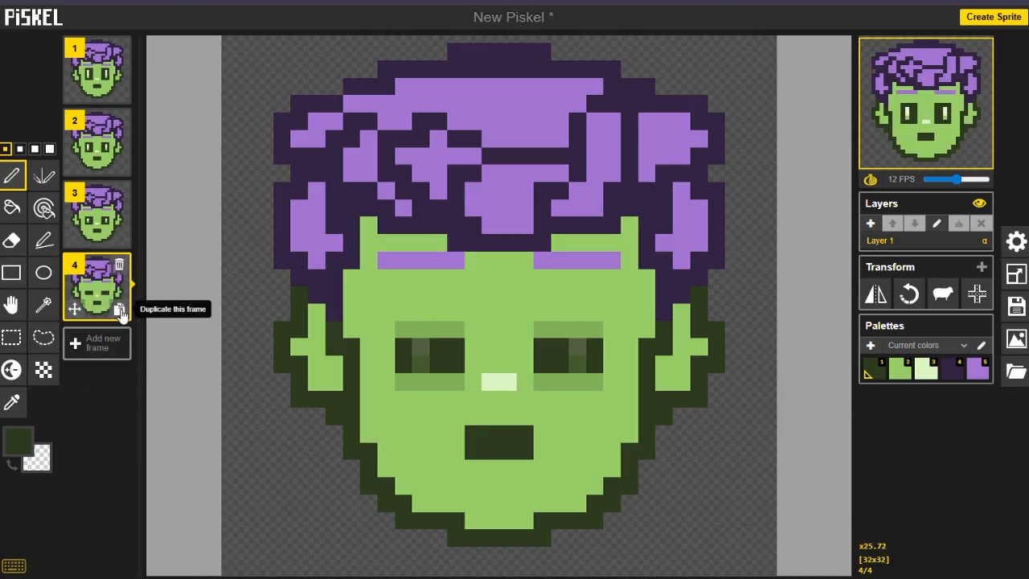
Duplicate frame 4 and close the eyes to one-pixel-high lines by painting their lower row skin green #96cb66.
left_click(119, 311)
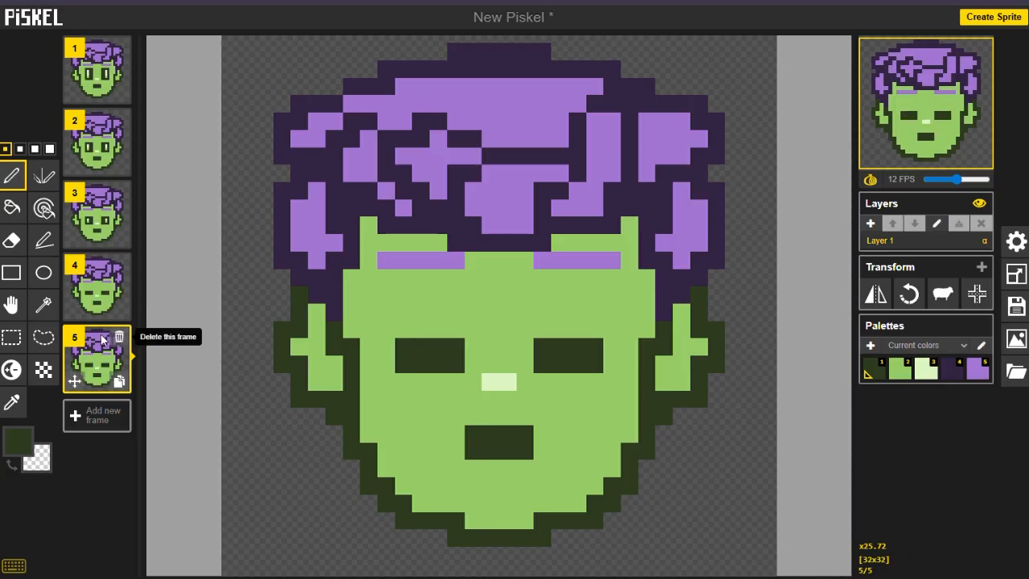
left_click(28, 447)
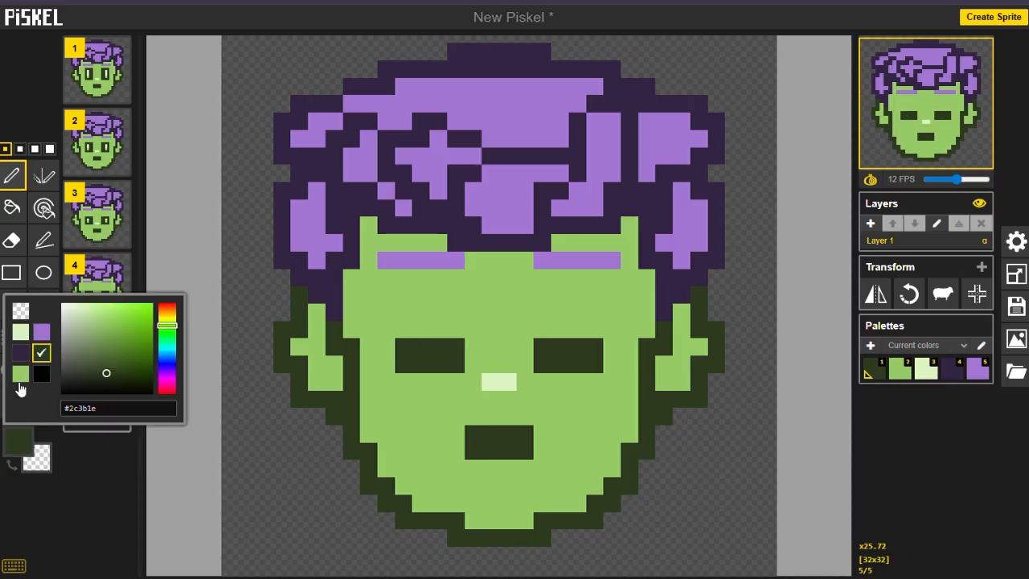
left_click(20, 373)
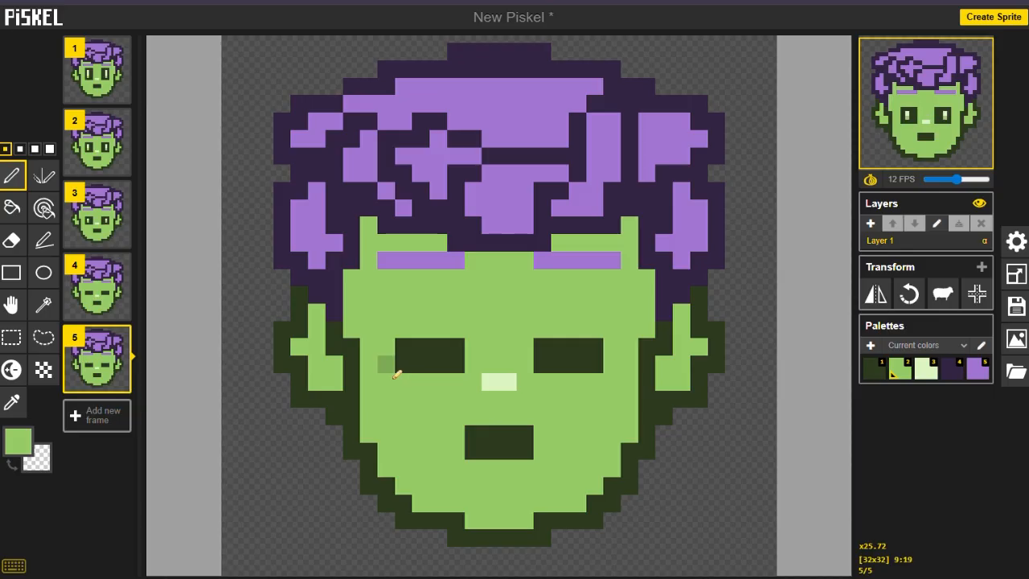
left_click_drag(395, 376, 448, 375)
left_click_drag(536, 370, 603, 372)
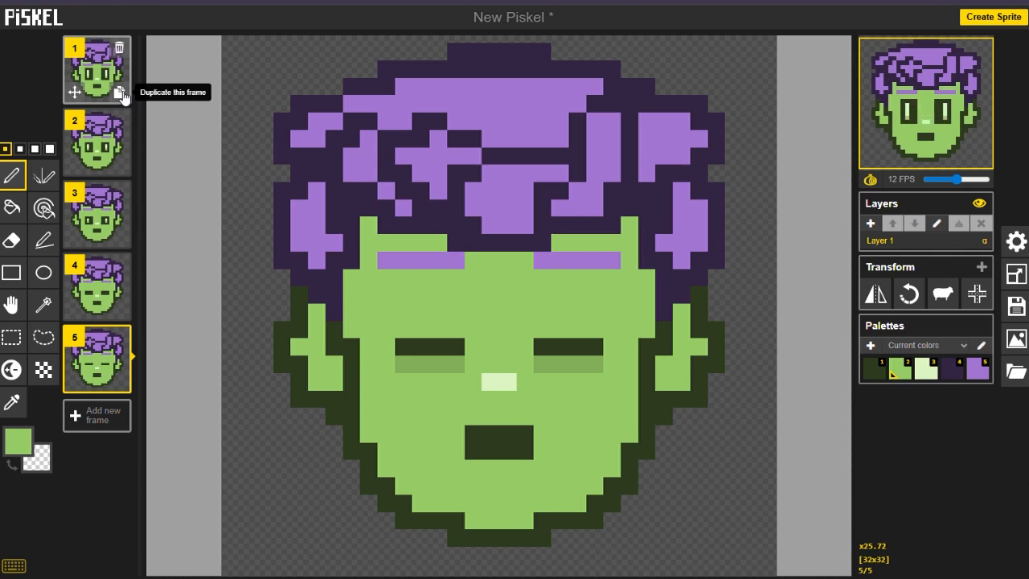
Duplicate the open-eyed frame 1 repeatedly until the animation has 20 frames.
left_click(121, 93)
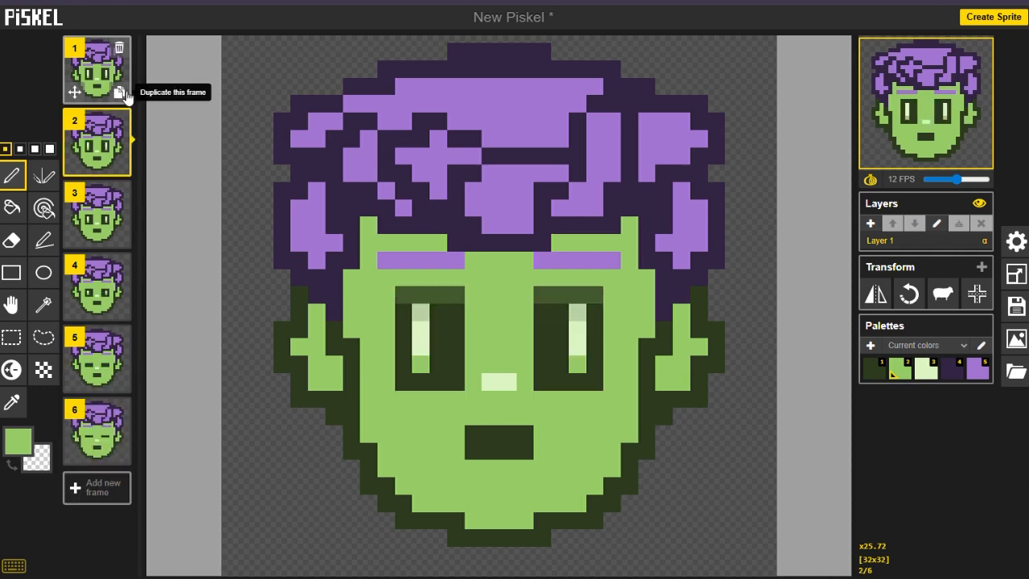
left_click(125, 94)
left_click(122, 94)
left_click(122, 94)
left_click(121, 94)
left_click(121, 94)
left_click(121, 94)
left_click(120, 95)
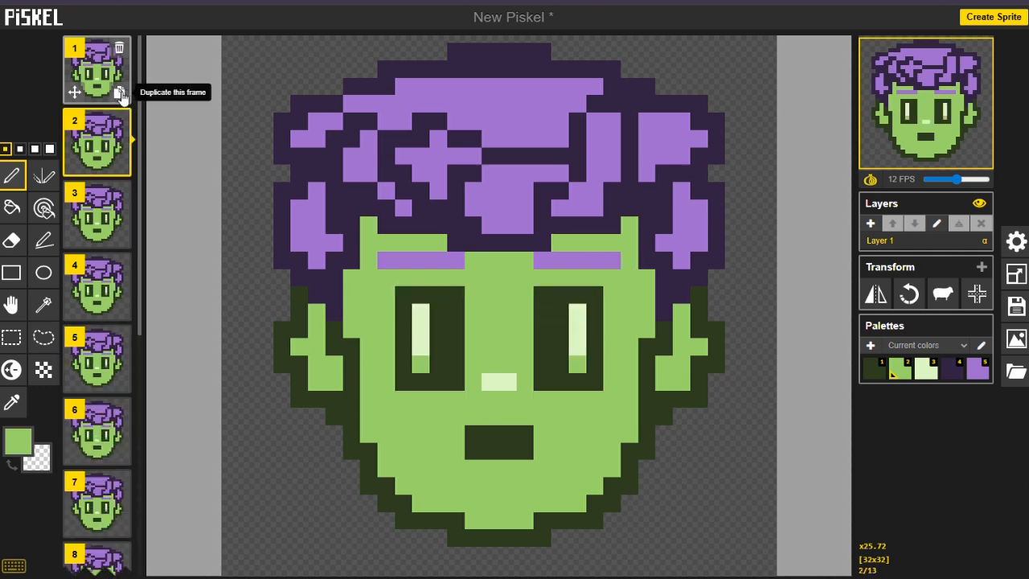
left_click(120, 94)
left_click(121, 94)
left_click(120, 94)
left_click(121, 94)
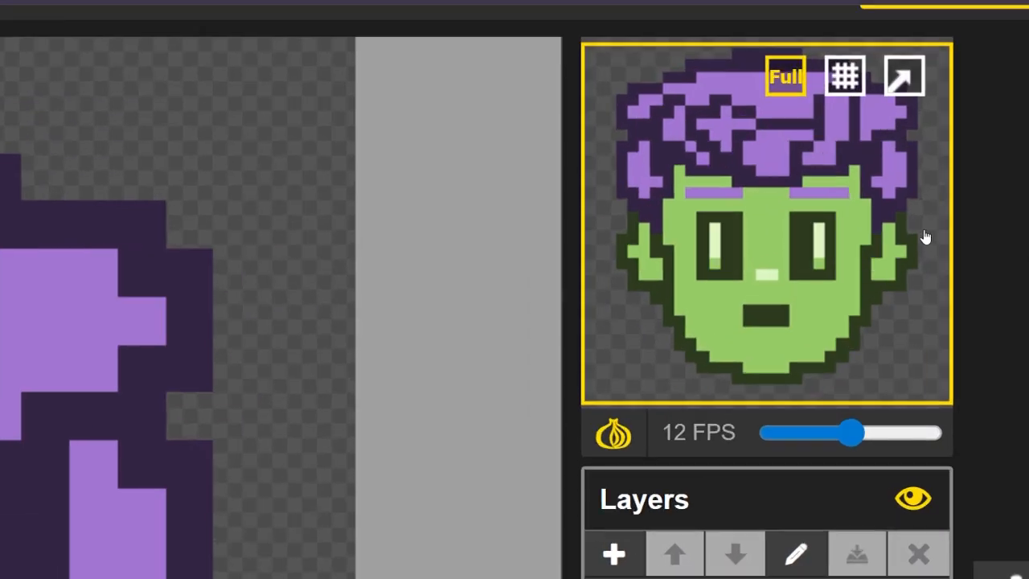
Try the animation preview at 23 FPS and 6 FPS, and set its speed to 10 FPS.
left_click_drag(852, 432, 926, 435)
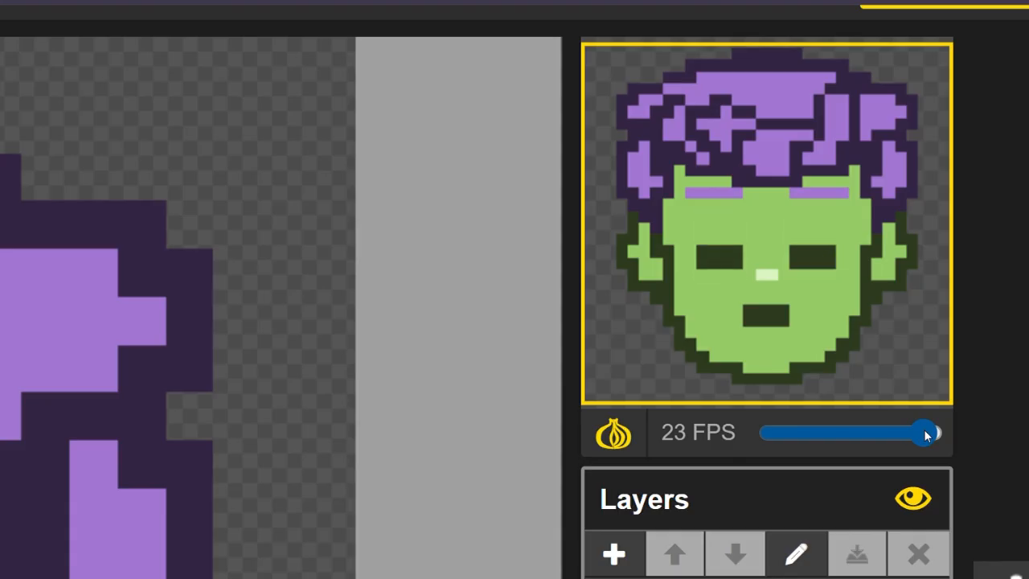
left_click_drag(926, 435, 813, 438)
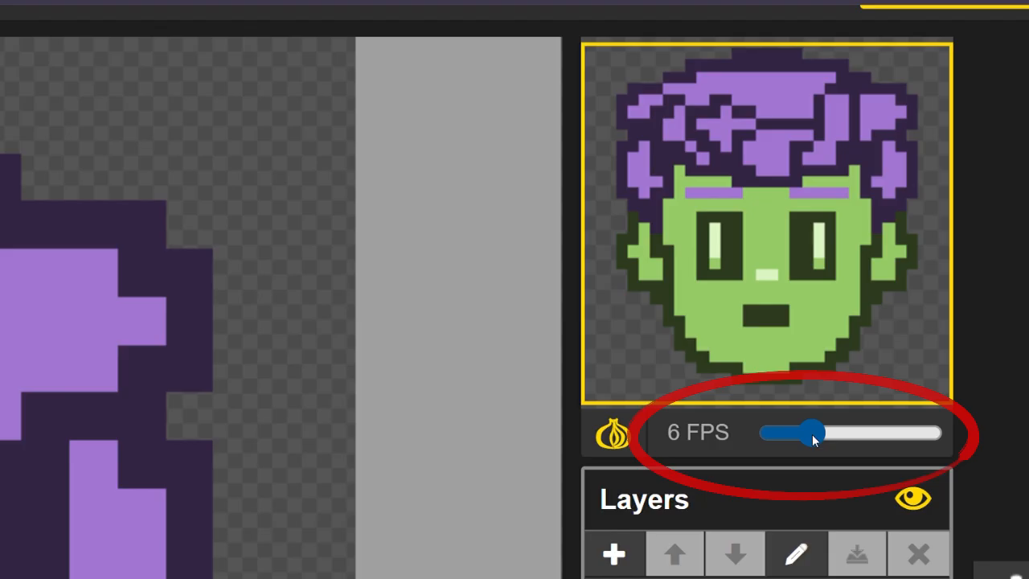
left_click_drag(812, 434, 840, 434)
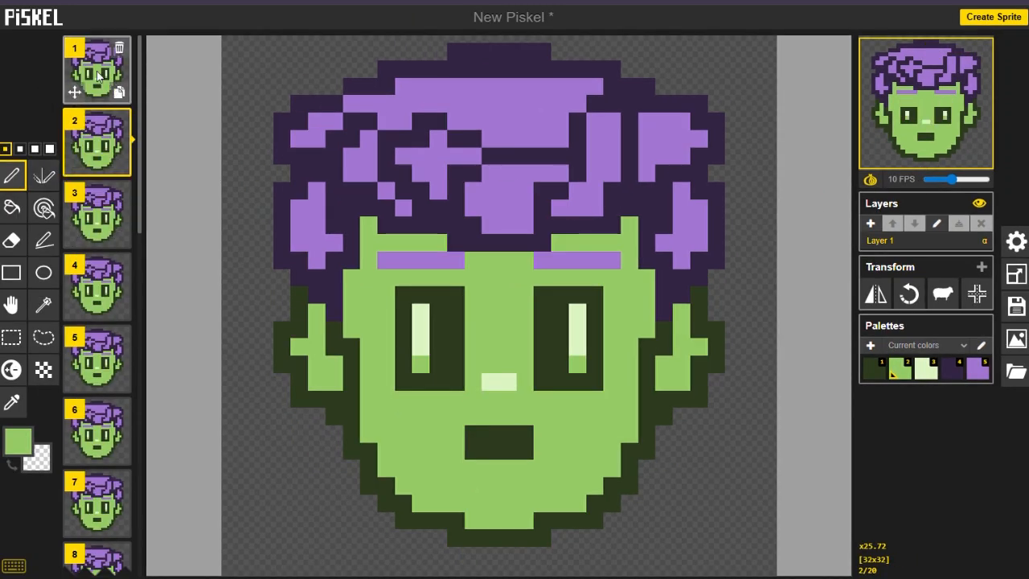
Select frame 1 and rename its only layer "head".
left_click(121, 102)
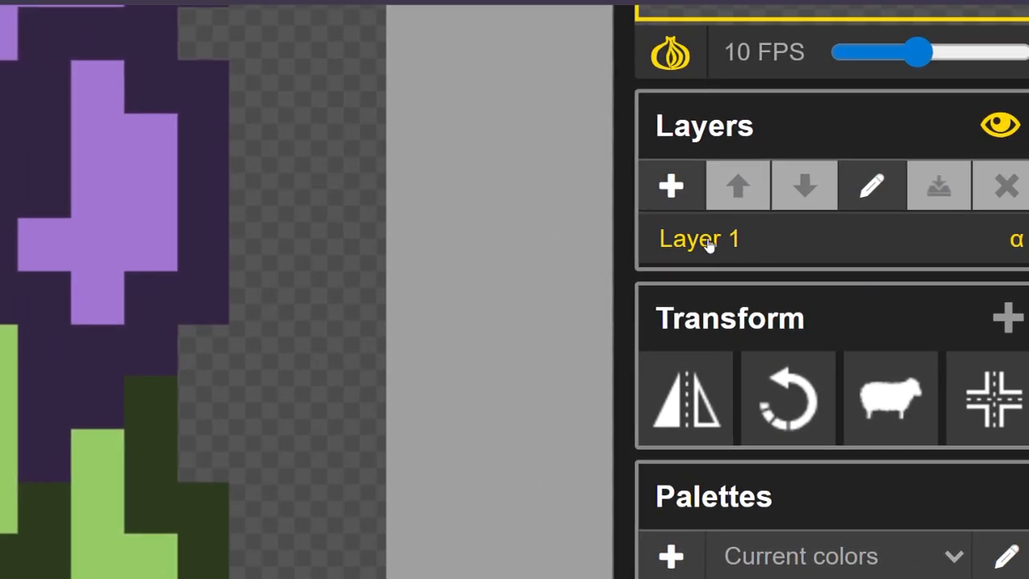
double_click(709, 245)
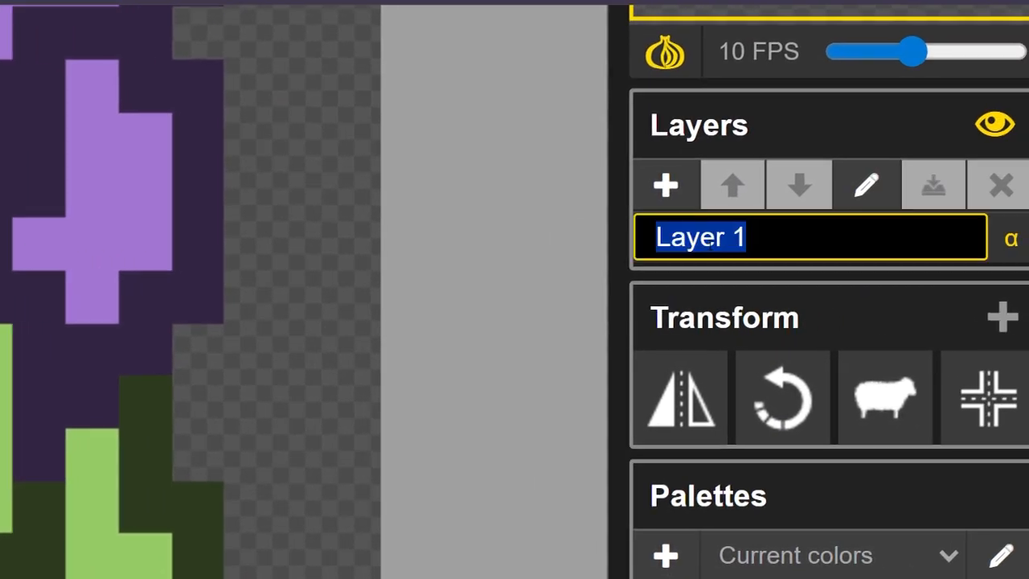
type("head")
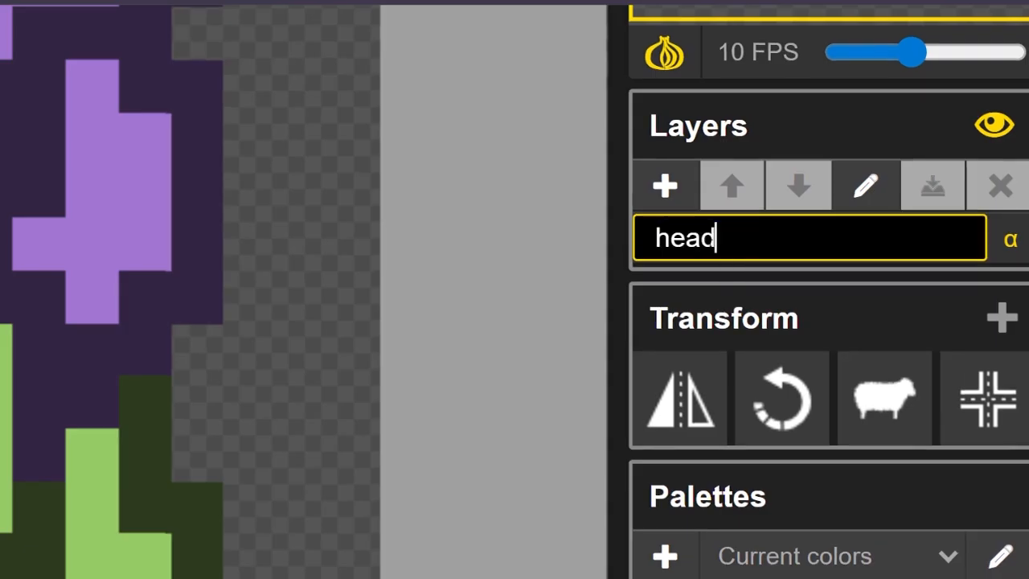
key("Return")
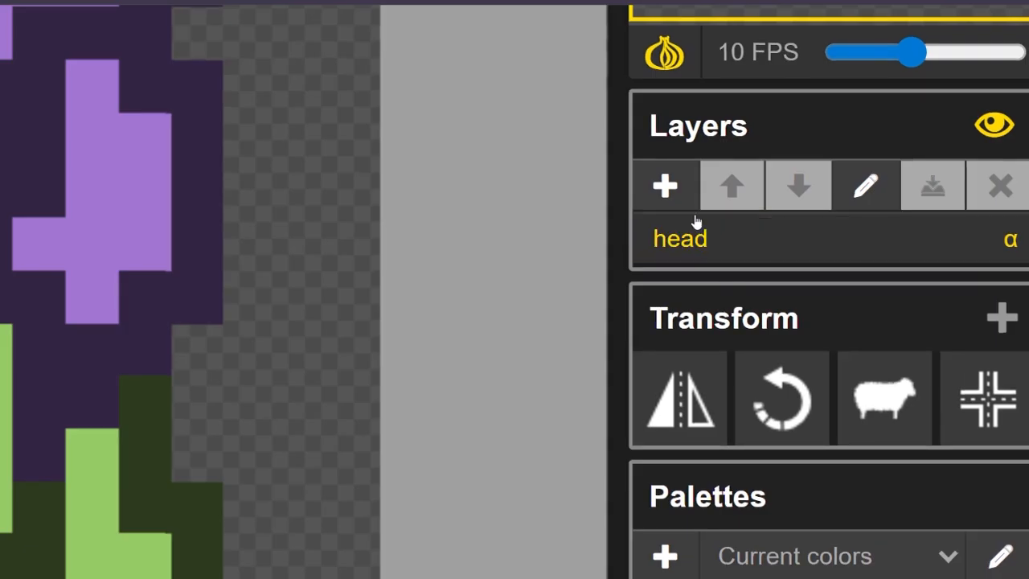
Add a new layer named "background" and move it below the head layer.
left_click(672, 200)
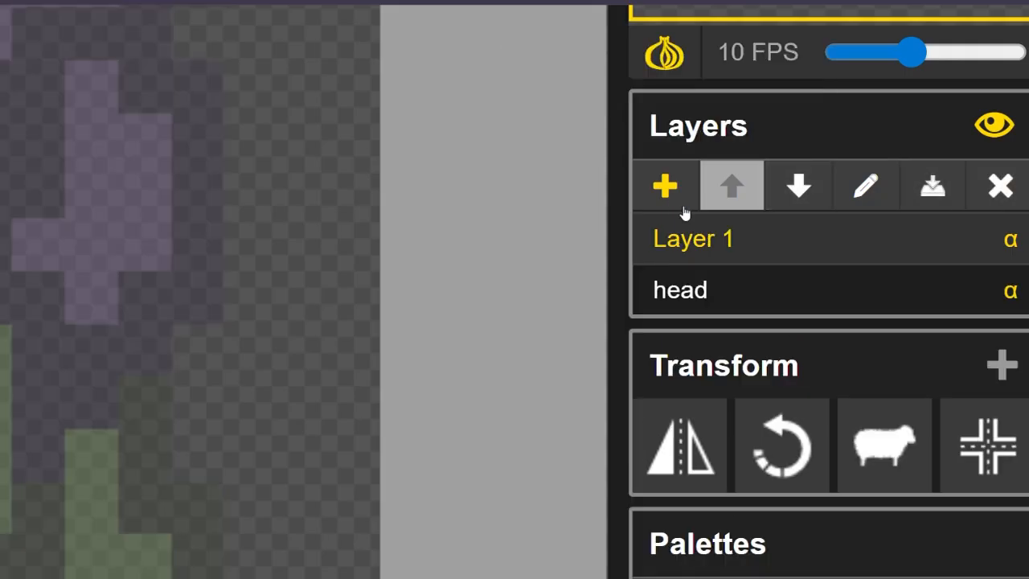
double_click(707, 242)
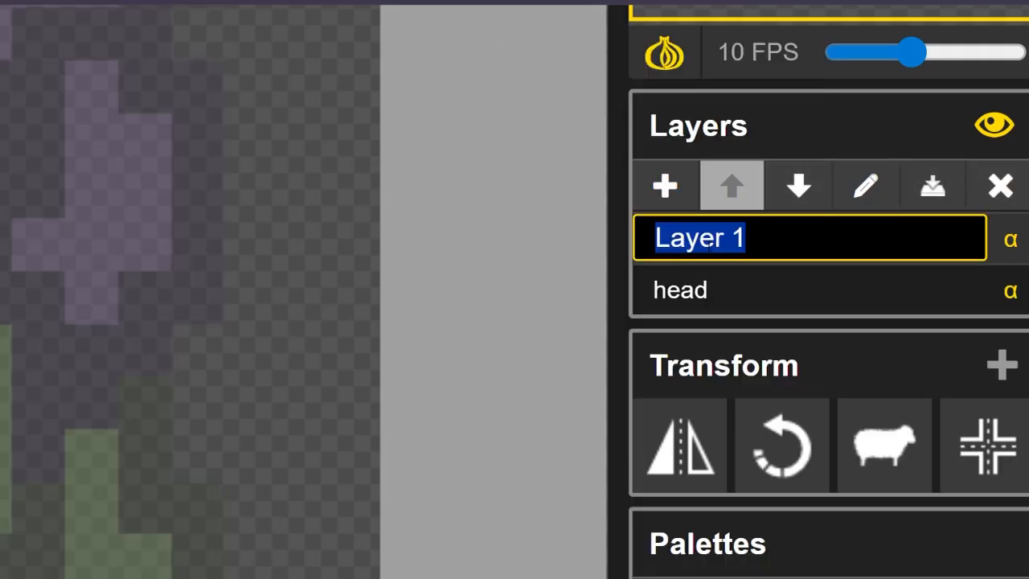
type("background")
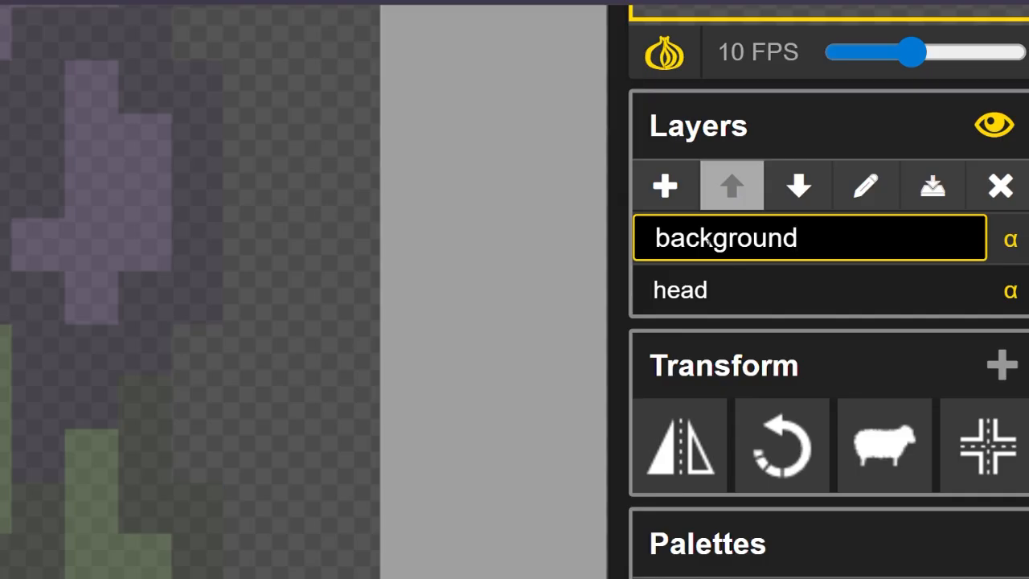
key("Return")
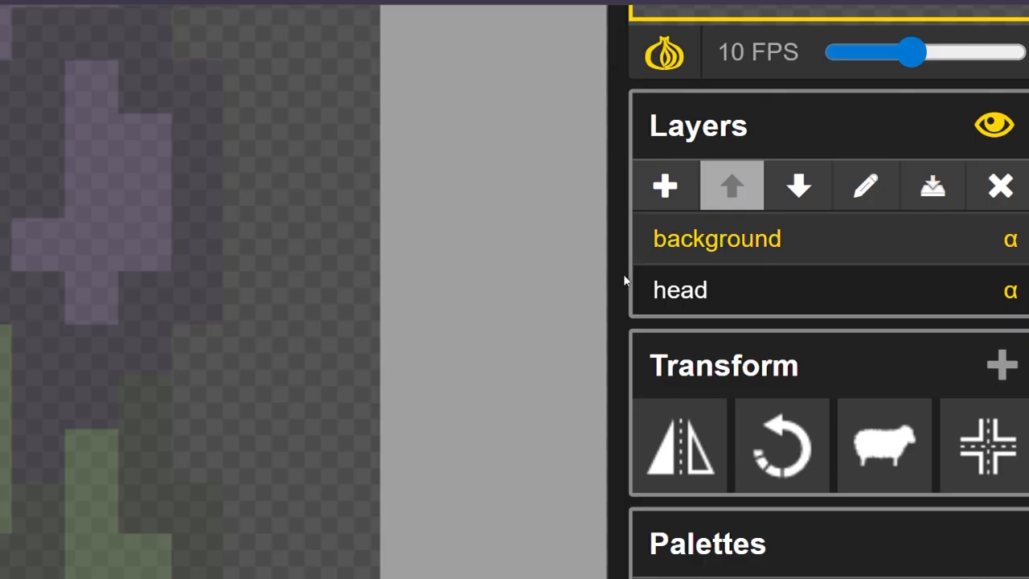
left_click(806, 189)
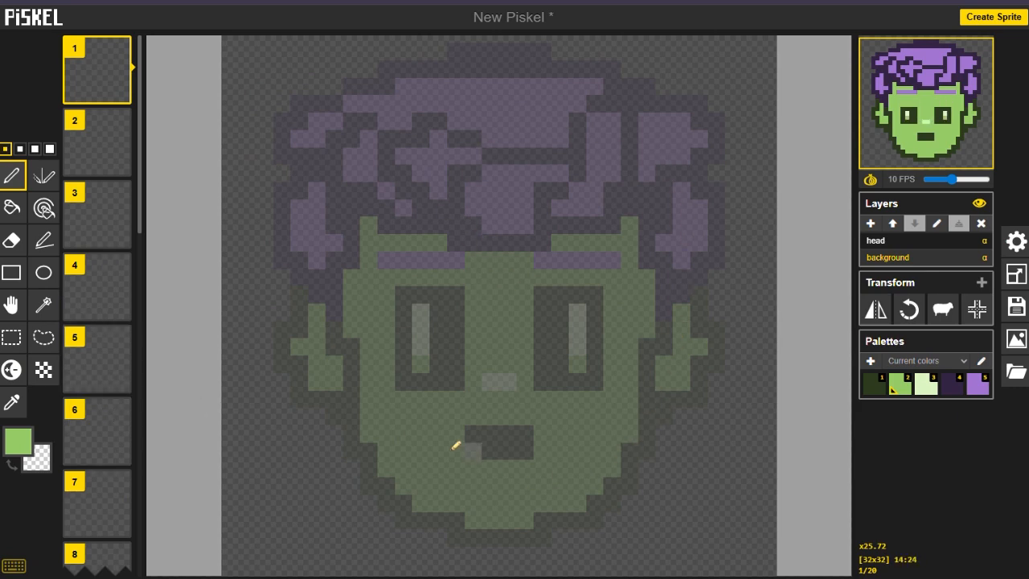
Fill the whole background layer of frame 1 with black #000000 using the Paint bucket tool.
scroll(562, 328, "down", 1)
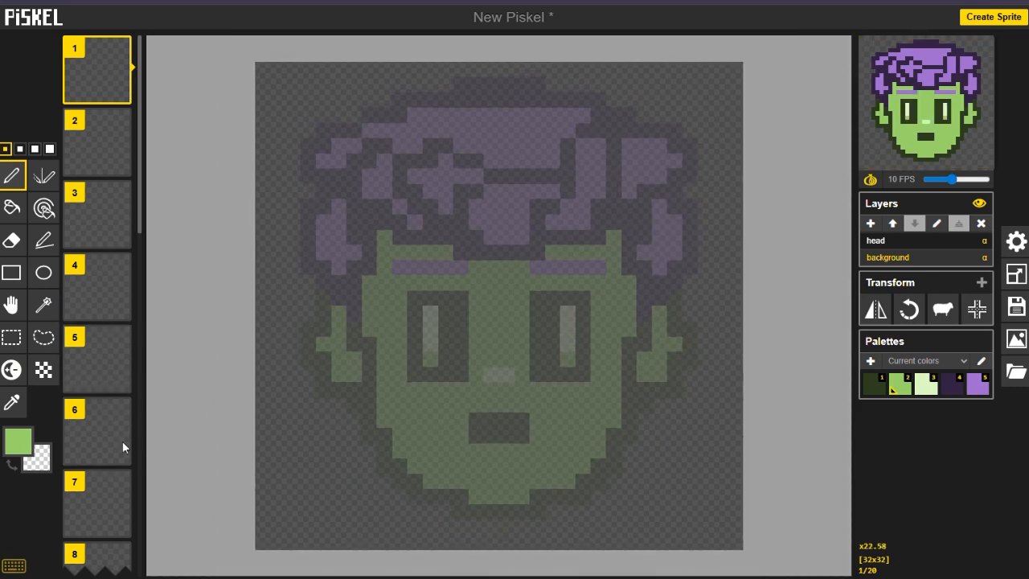
left_click(21, 444)
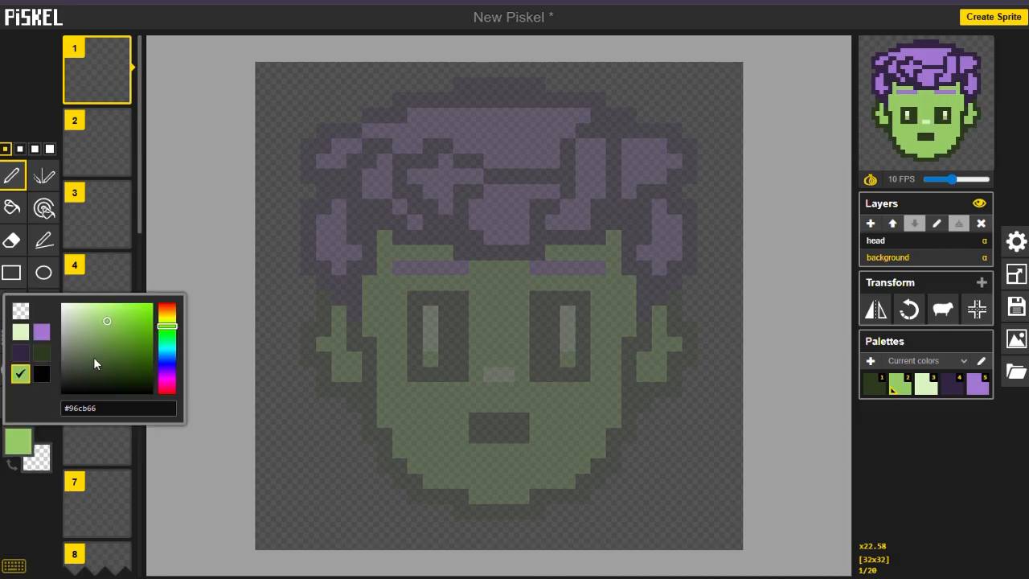
left_click_drag(115, 336, 113, 354)
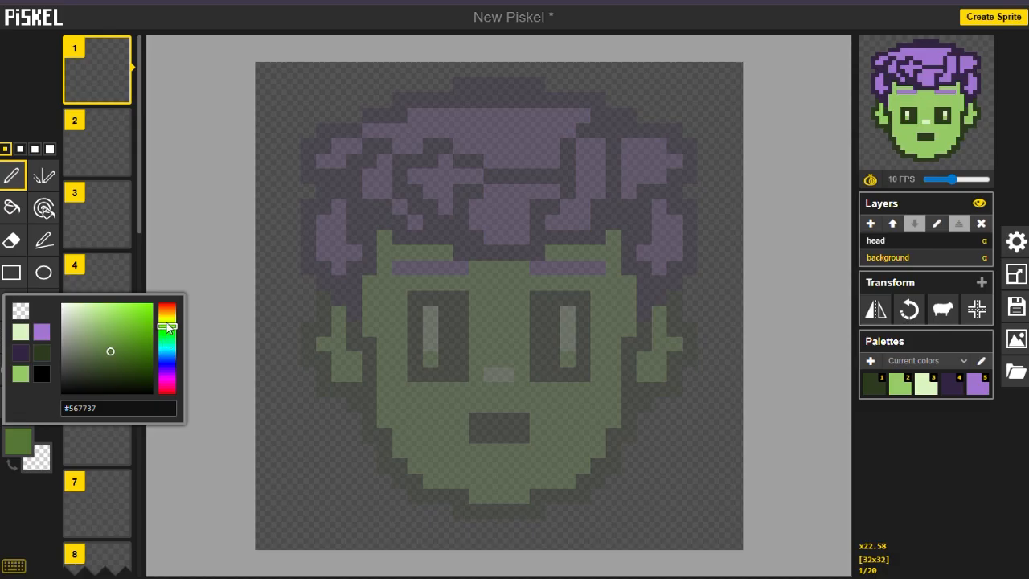
mouse_move(167, 325)
left_mouse_down()
mouse_move(172, 375)
mouse_move(151, 369)
mouse_move(158, 377)
left_mouse_up()
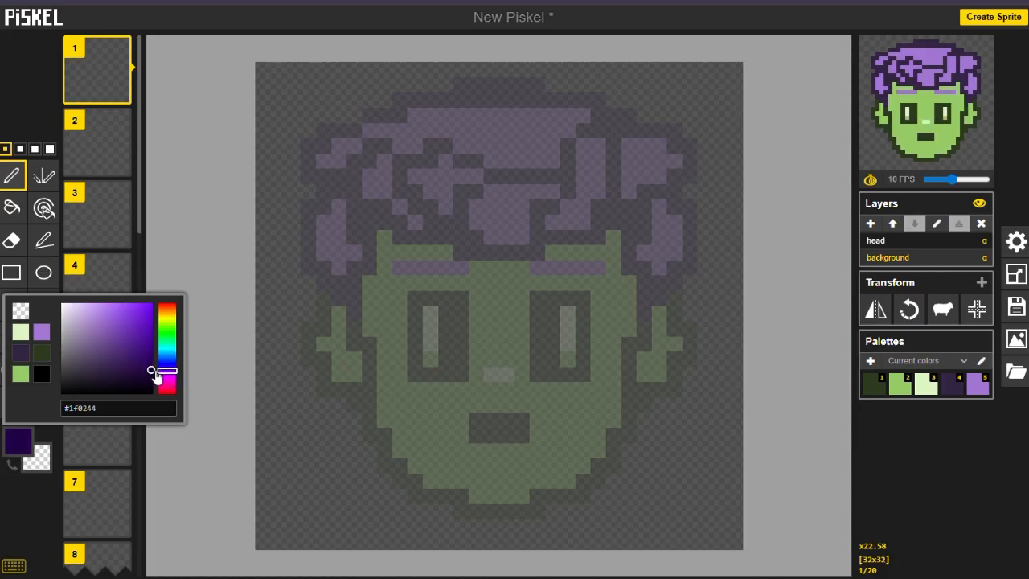
mouse_move(158, 380)
left_mouse_down()
mouse_move(104, 388)
mouse_move(160, 399)
left_mouse_up()
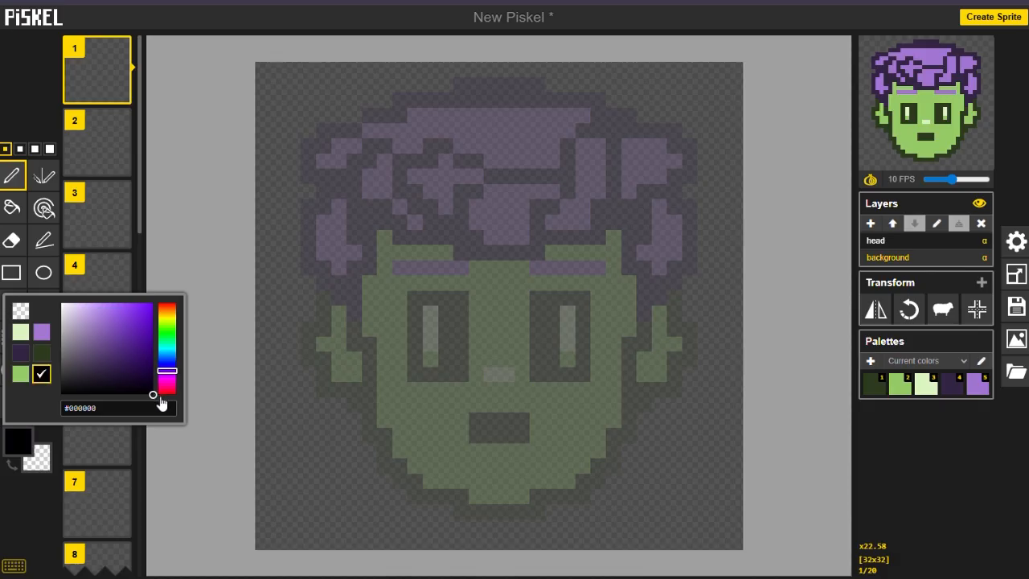
left_click(12, 209)
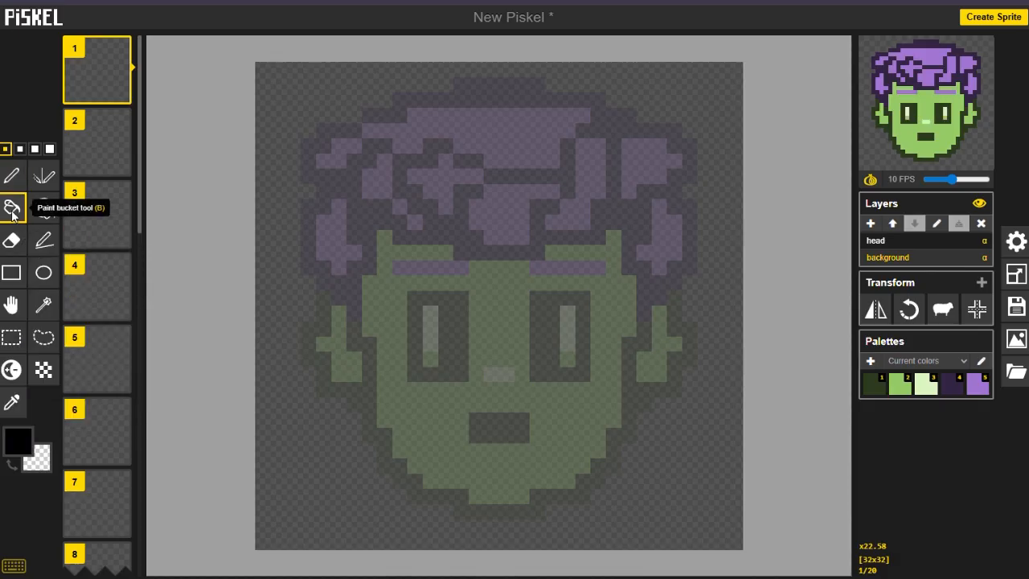
left_click(299, 355)
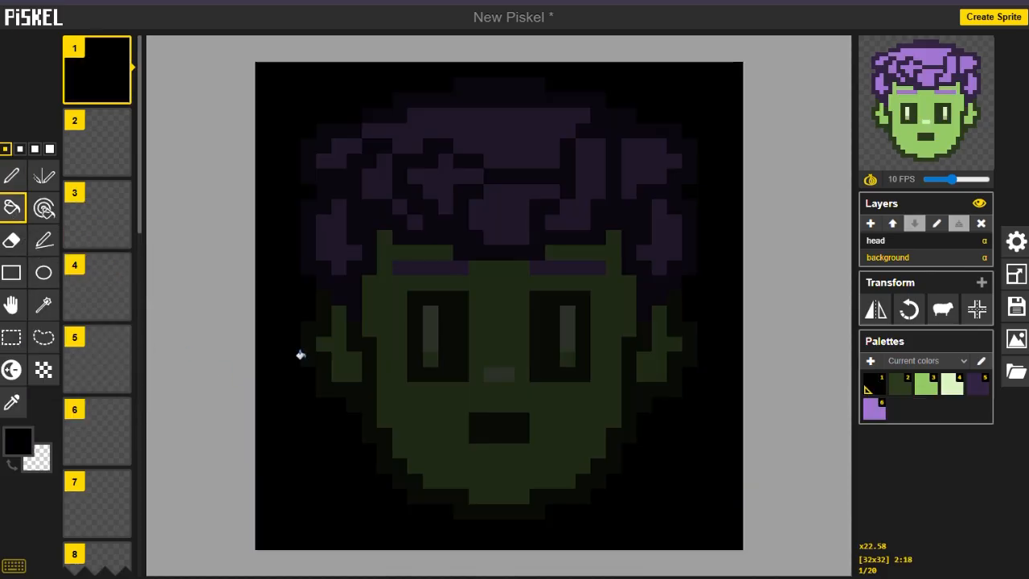
Clone the black background layer to all frames and make the head layer active again.
mouse_move(119, 50)
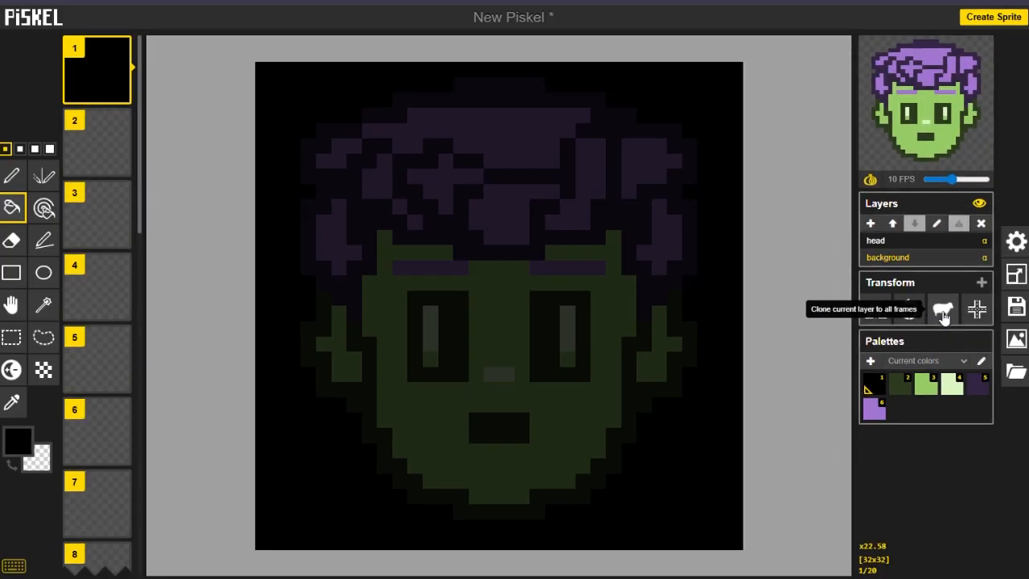
left_click(944, 316)
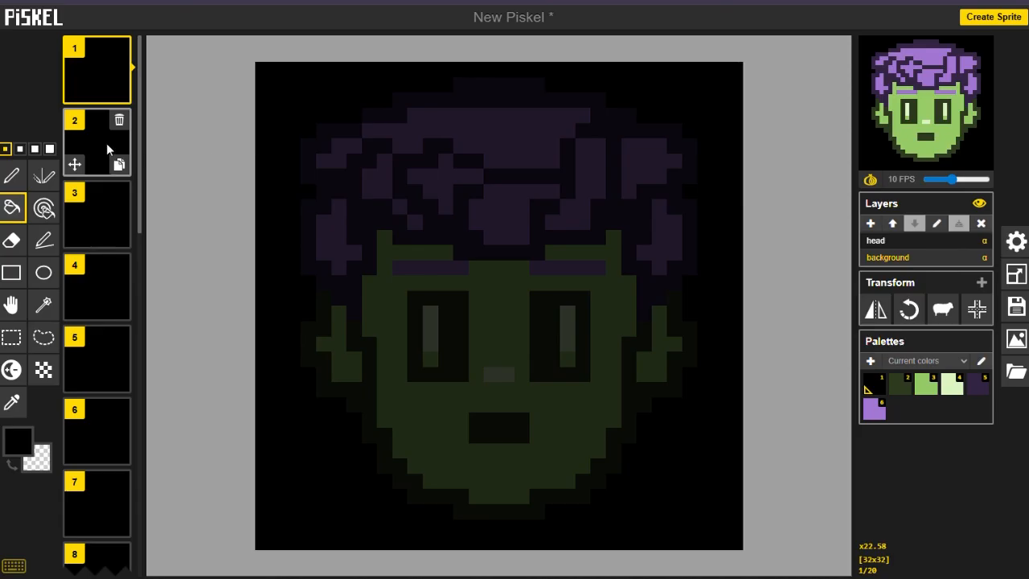
left_click(880, 243)
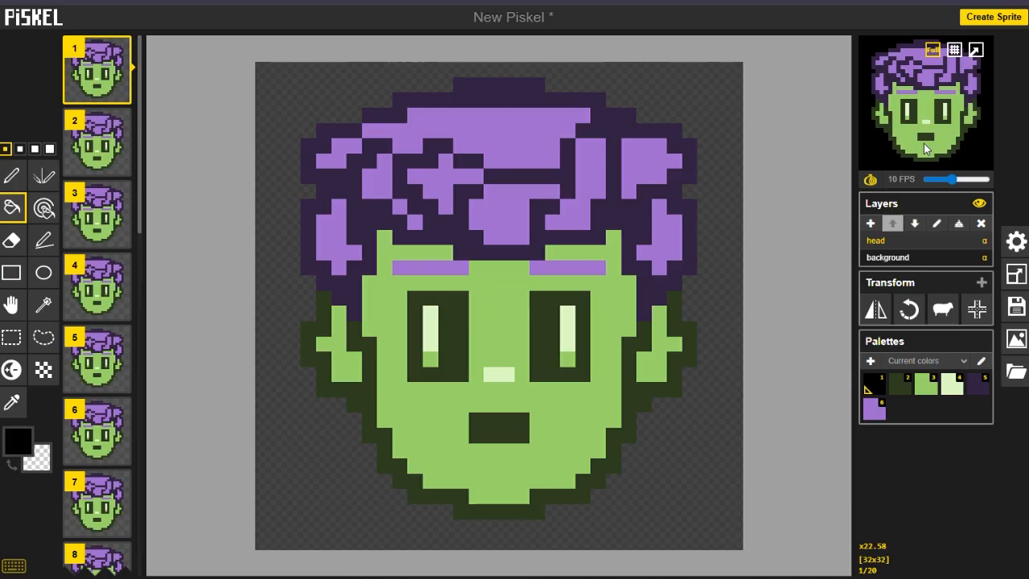
left_click_drag(959, 216, 954, 213)
left_click_drag(948, 178, 953, 177)
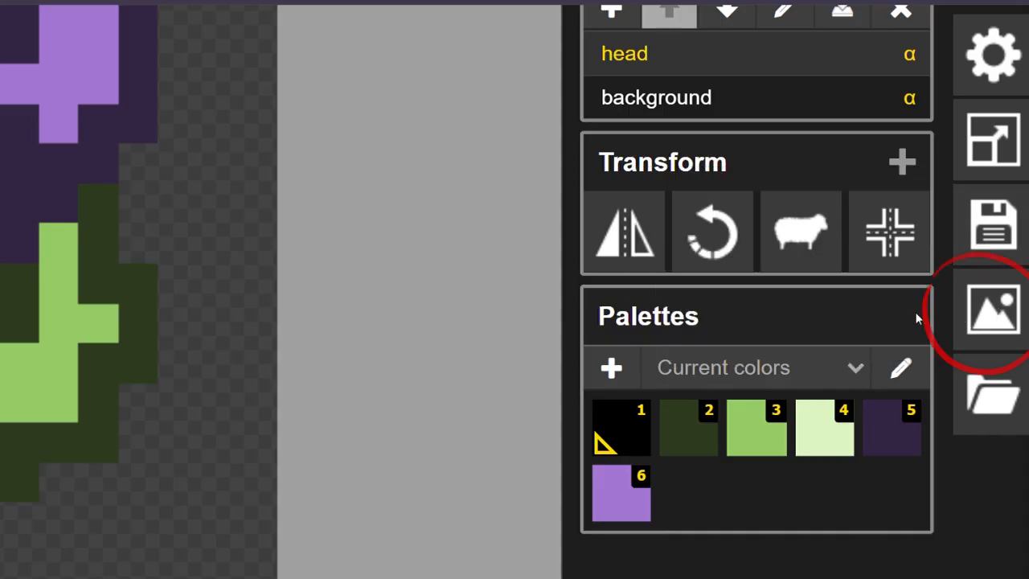
Export the animation as a looping GIF at 18.0x scale, 576 x 576 pixels, and view the exported image.
left_click(999, 314)
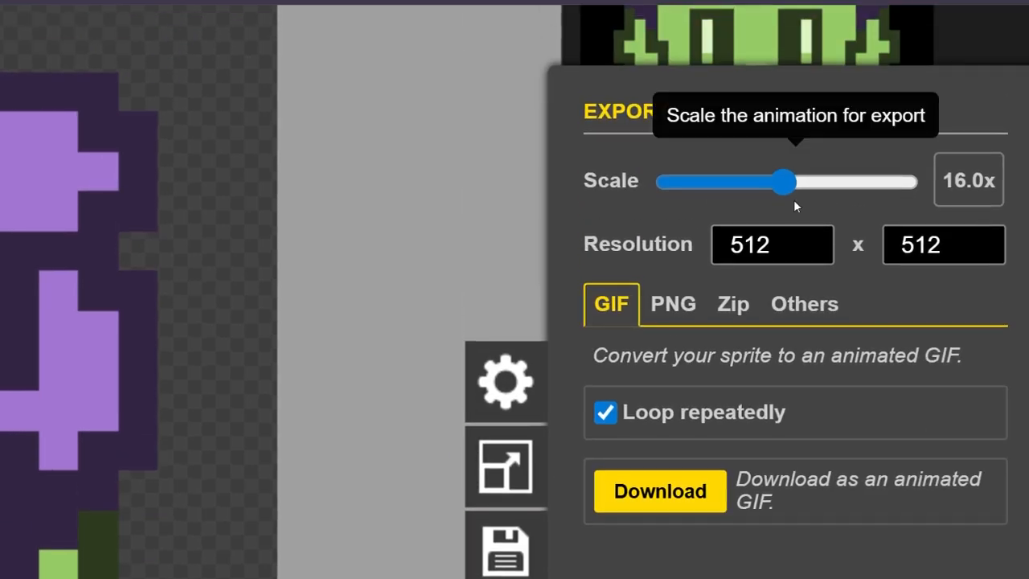
left_click_drag(783, 181, 664, 181)
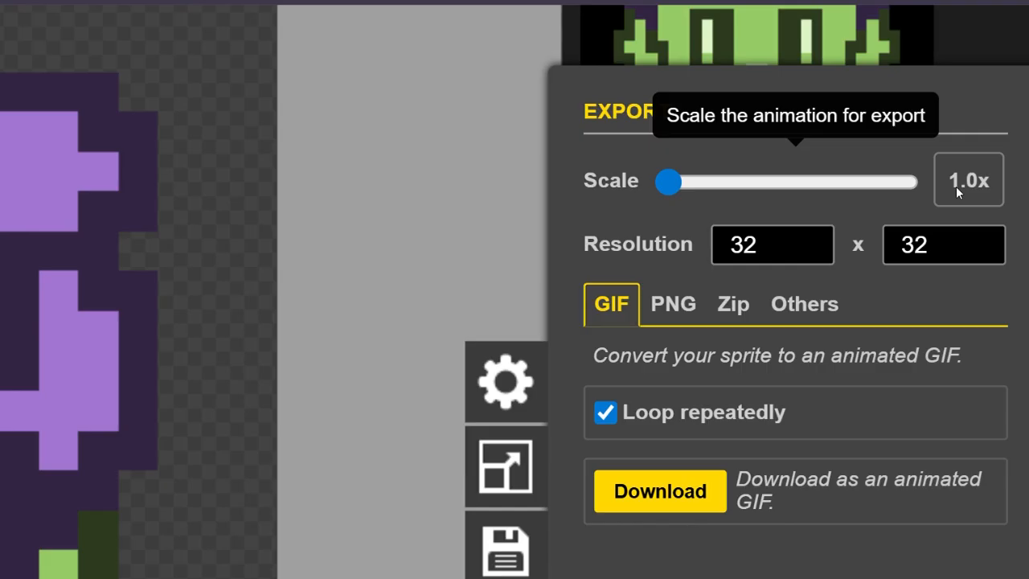
left_click_drag(667, 182, 795, 181)
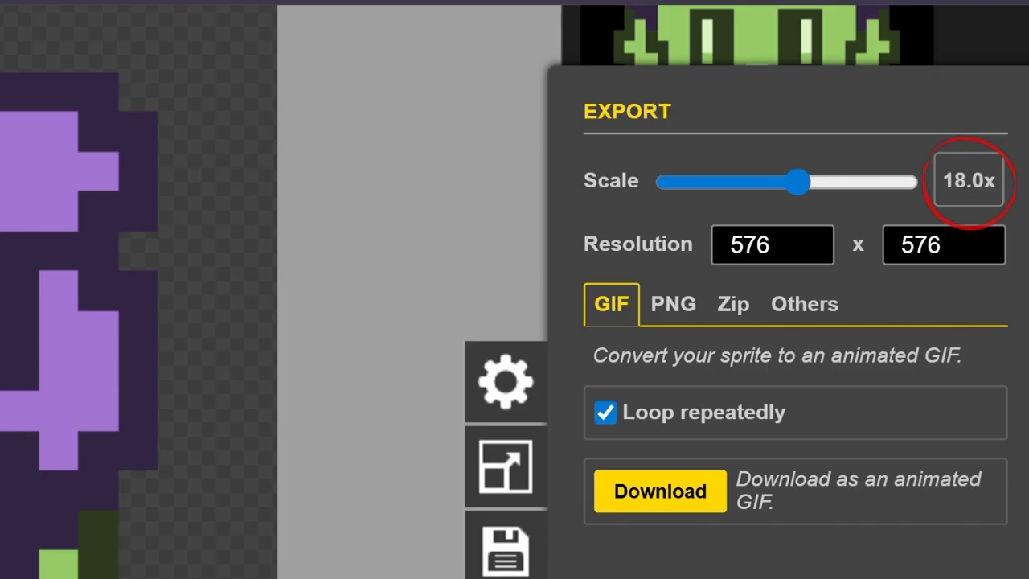
scroll(652, 271, "down", 2)
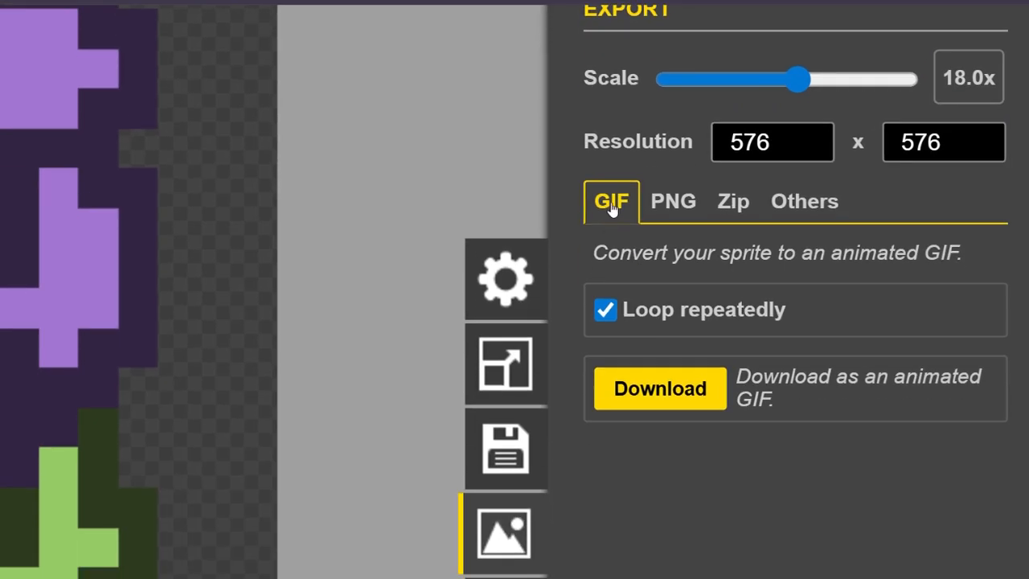
scroll(659, 322, "down", 2)
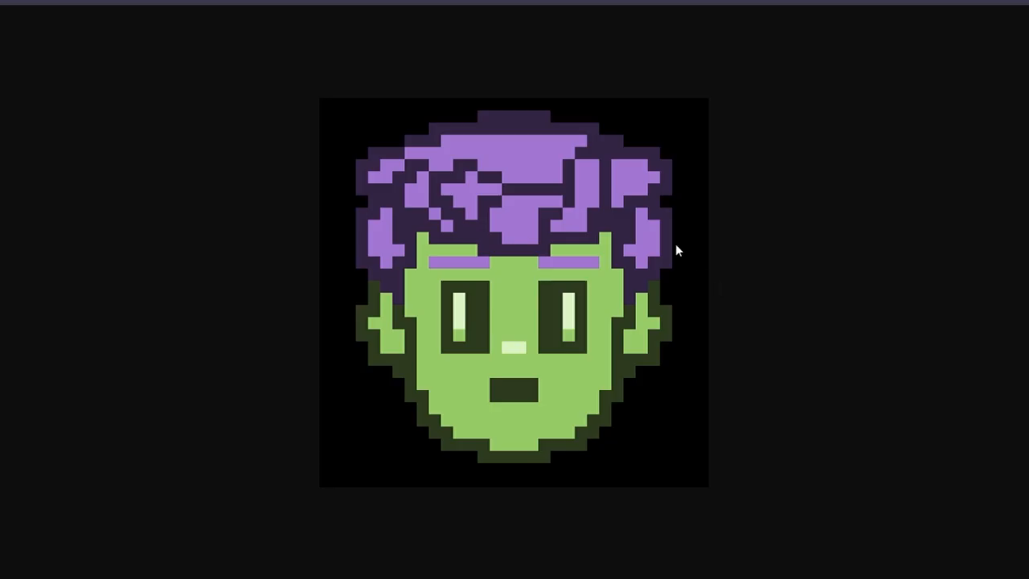
scroll(675, 242, "up", 2)
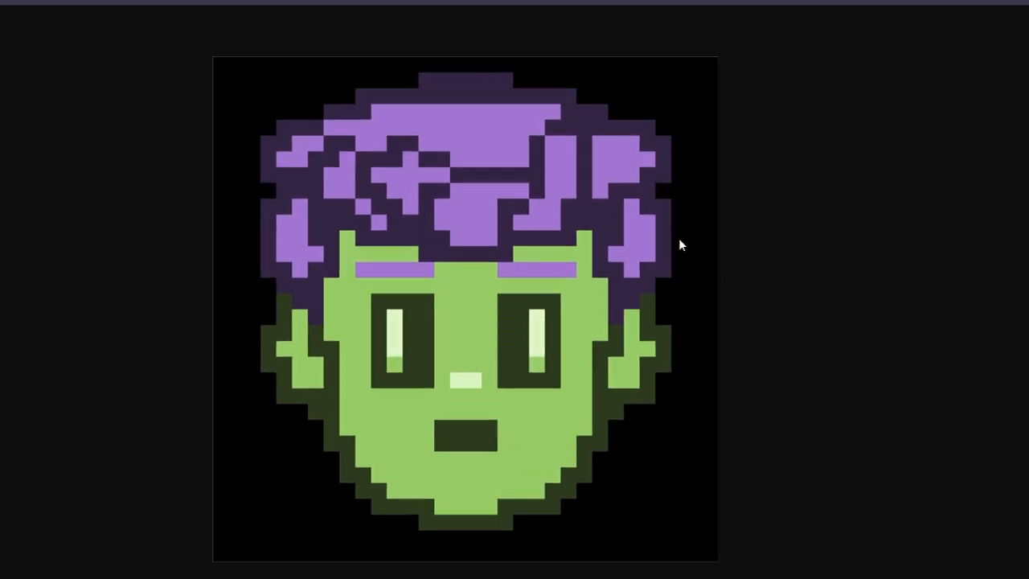